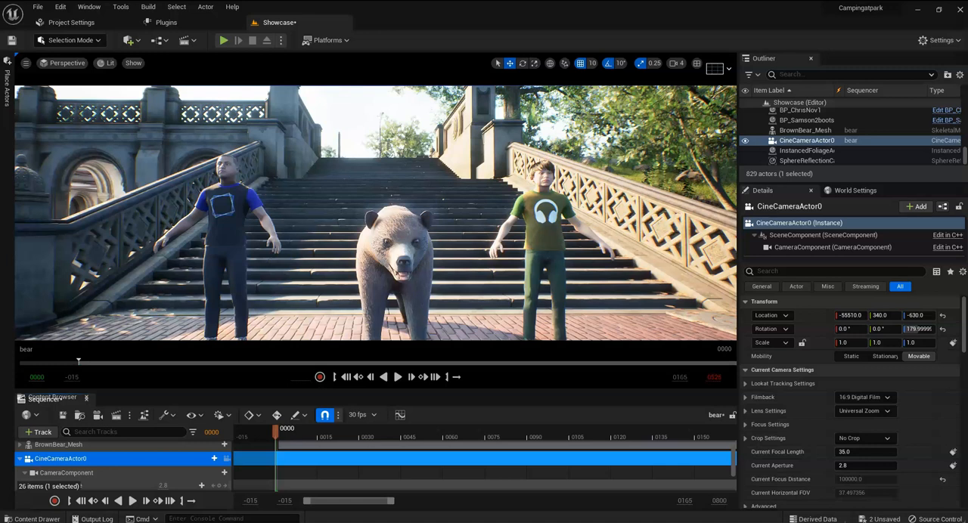
Step: Preview the bear animation through CineCameraActor0 and rewind the sequence to its beginning
click(226, 459)
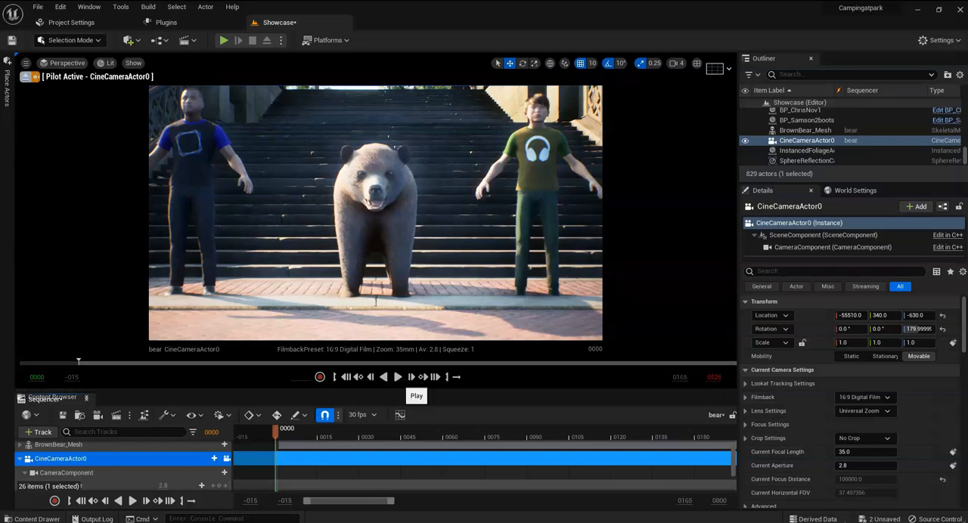
click(398, 376)
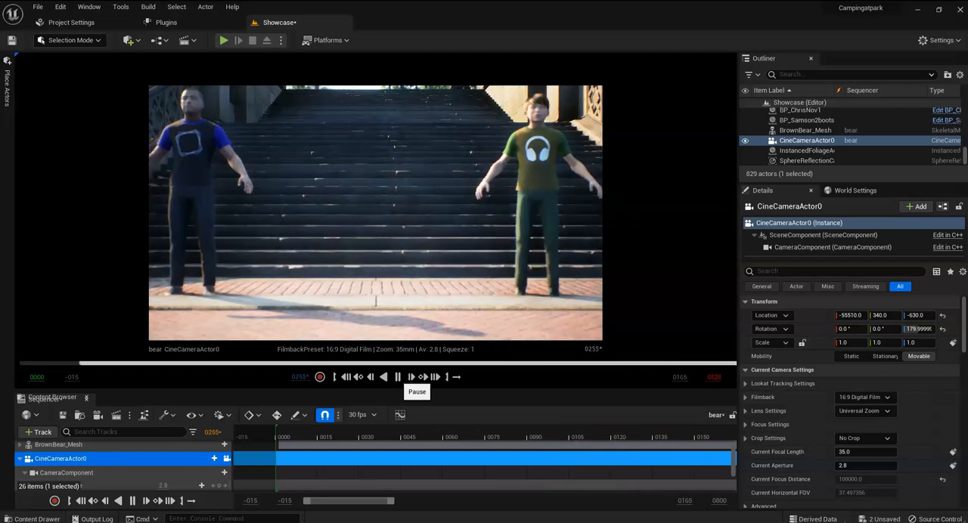
click(398, 376)
drag(343, 437, 278, 437)
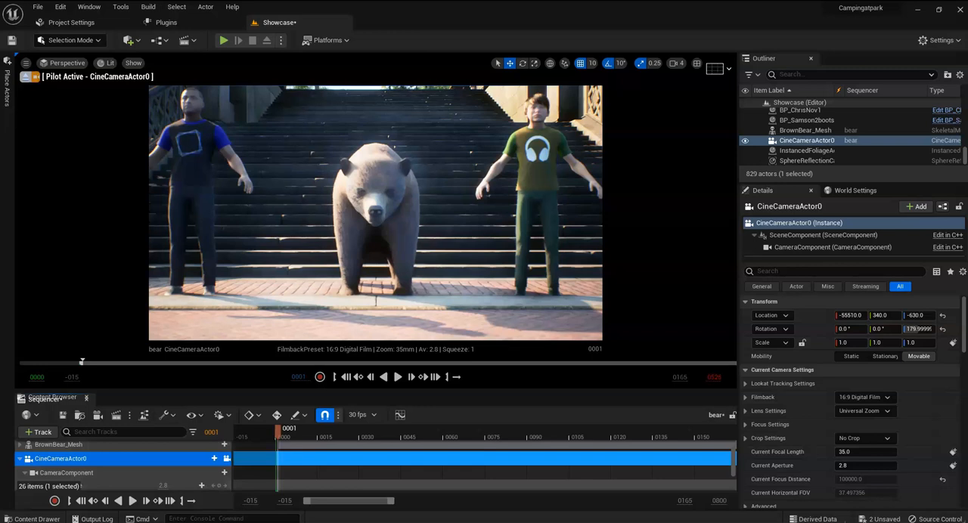
Step: Place the playhead at frame 135, unlock the viewport from CineCameraActor0 and collapse that camera's track
drag(279, 432, 651, 433)
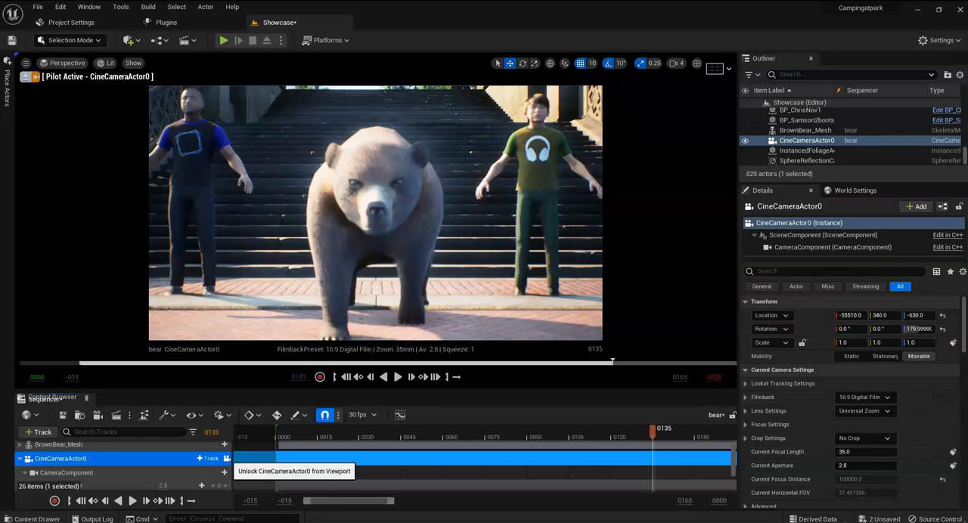
click(226, 458)
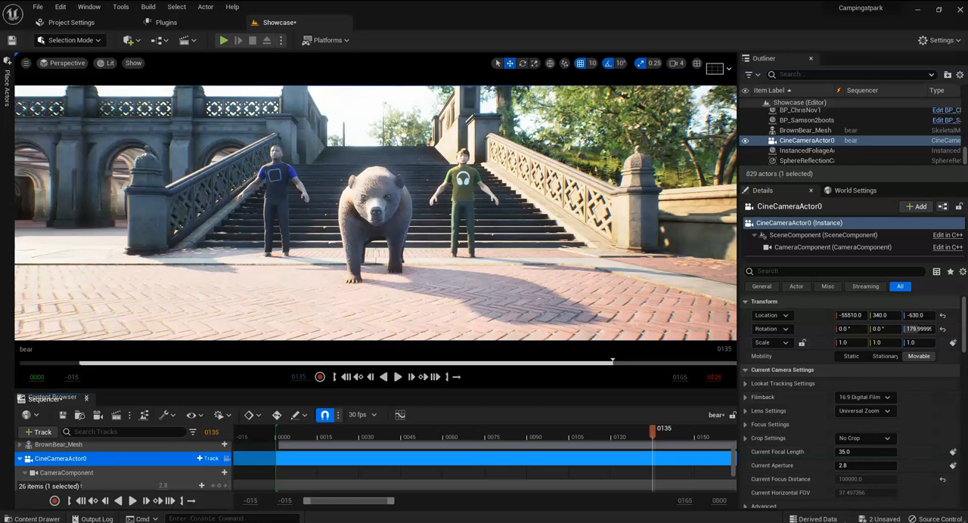
click(20, 459)
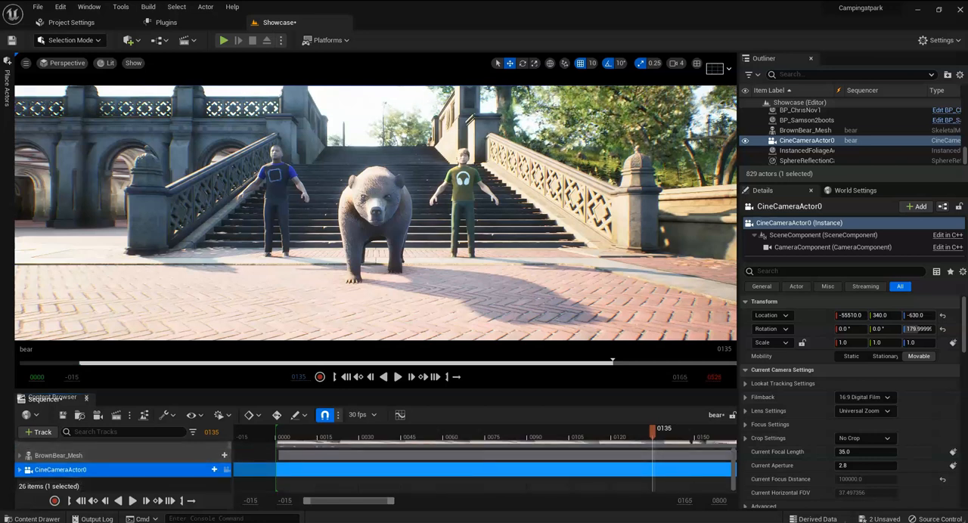
Step: Add a second Cine Camera Actor high above the plaza in front of the stairs
right_drag(376, 213, 524, 167)
key(w)
key(s)
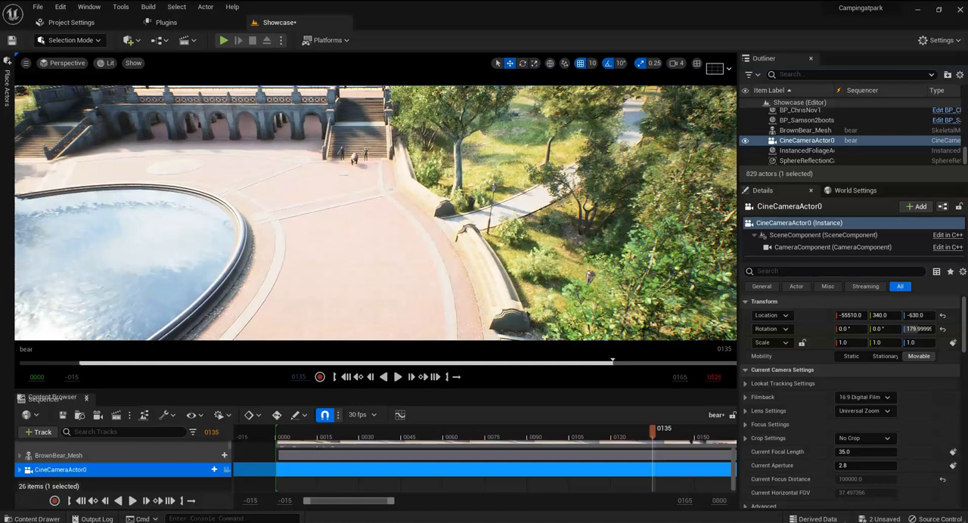
mouse_move(525, 167)
right_down()
mouse_move(476, 170)
mouse_move(565, 173)
mouse_move(511, 151)
mouse_move(520, 152)
right_up()
key(s)
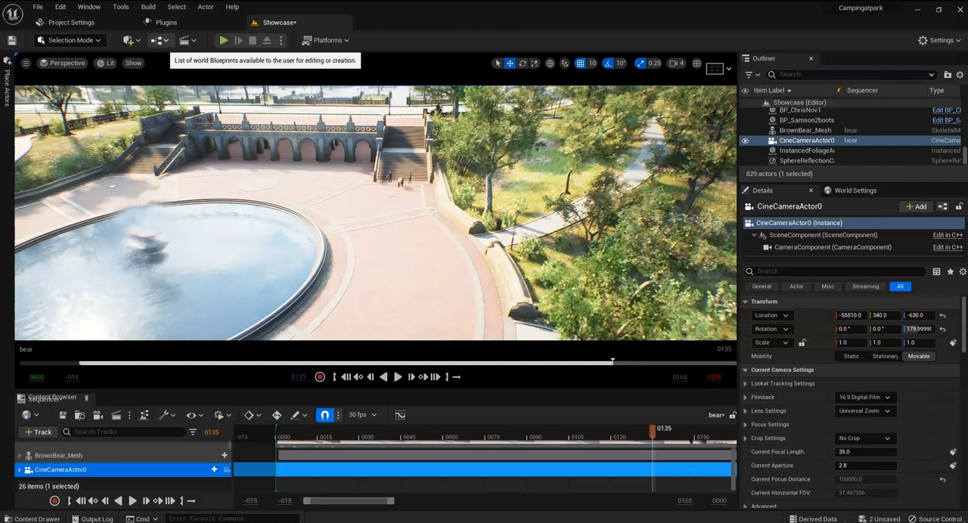
click(130, 40)
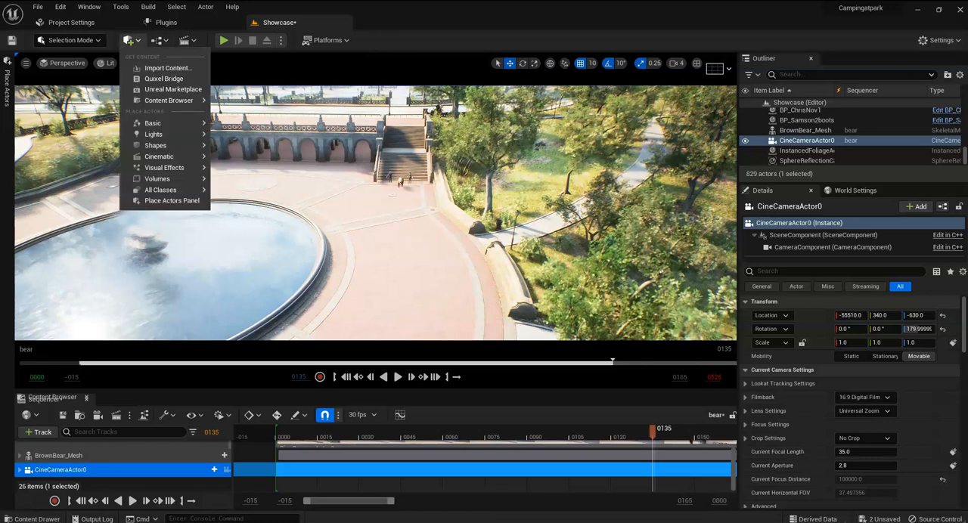
mouse_move(161, 156)
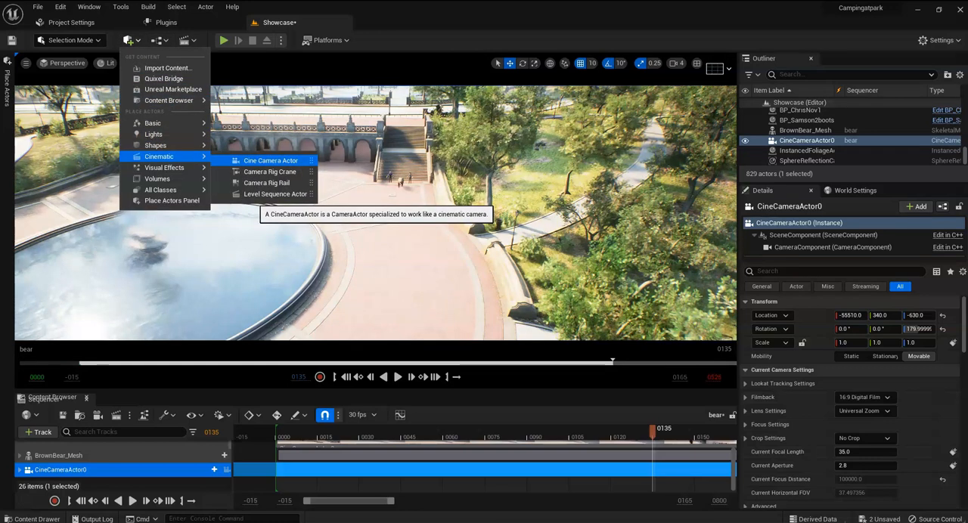
click(270, 161)
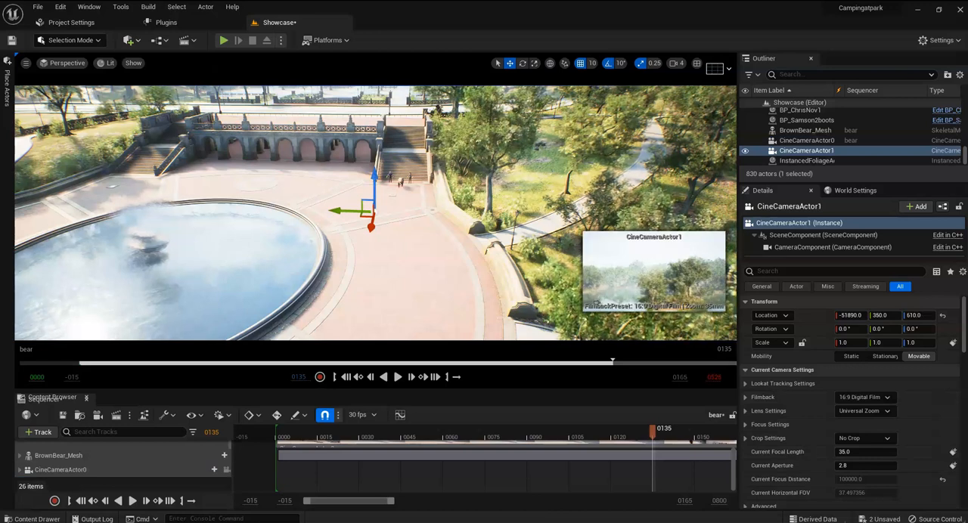
Step: Rotate CineCameraActor1 to -20° pitch and about -180° yaw, and move it back to X -51600
click(522, 63)
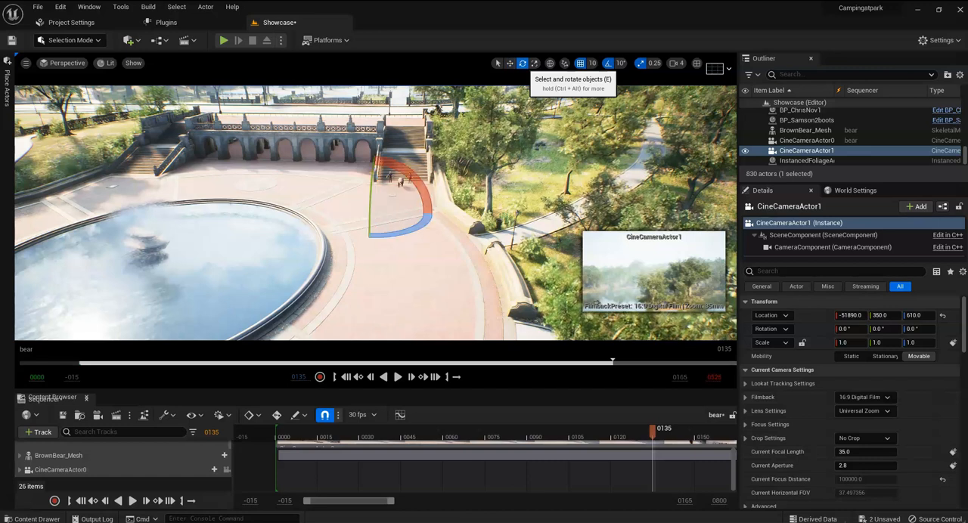
drag(370, 203, 381, 186)
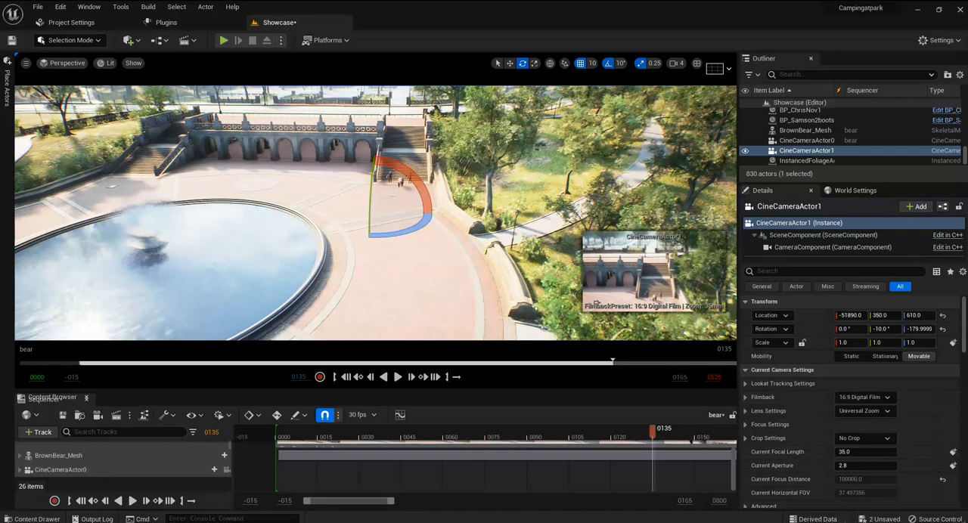
drag(369, 227, 370, 242)
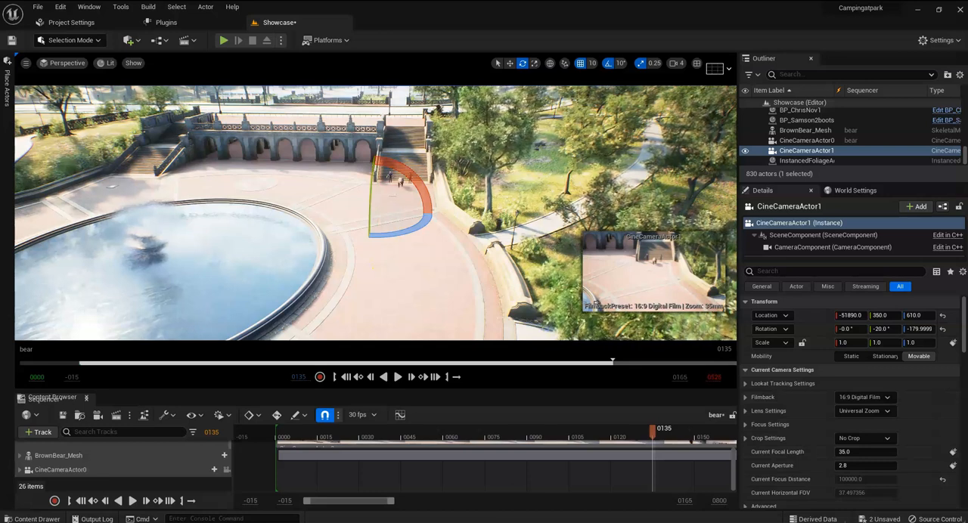
click(510, 62)
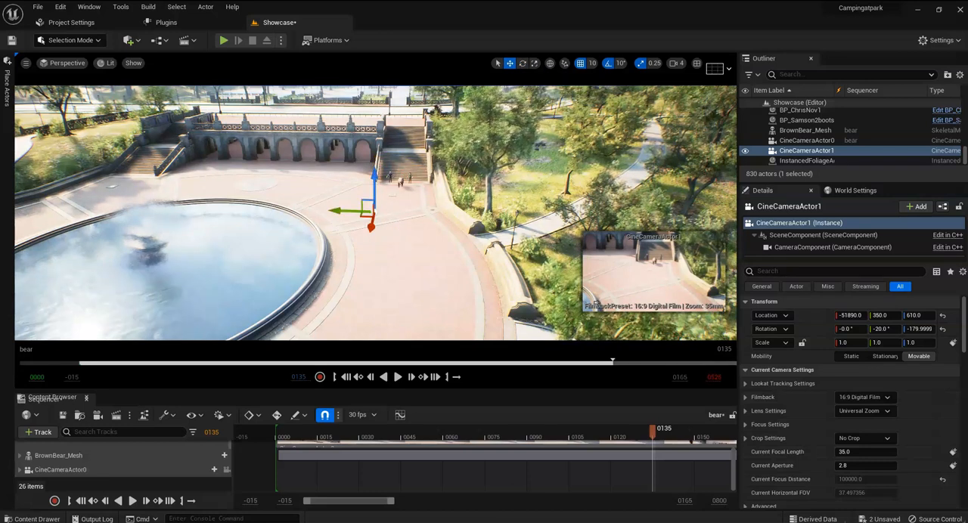
drag(363, 246, 320, 345)
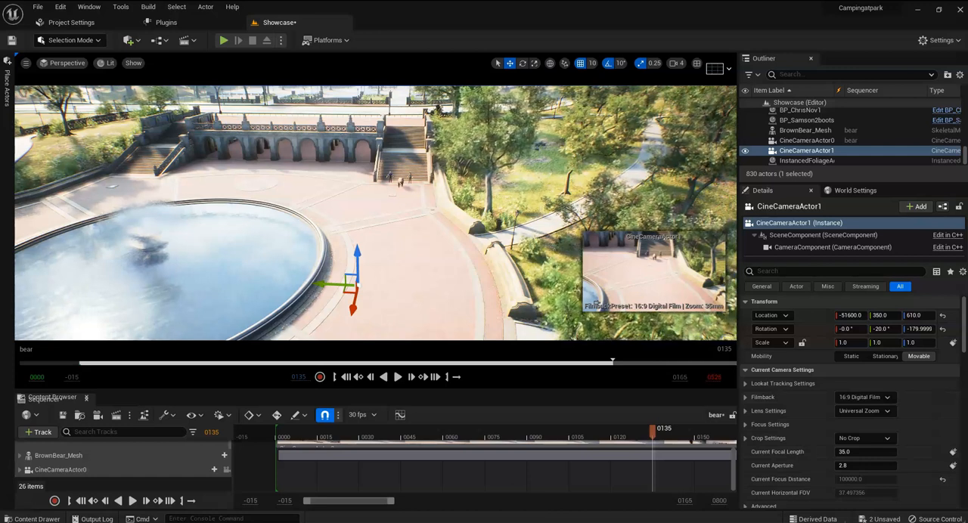
Step: Add CineCameraActor1 to the bear sequence and collapse its track
drag(801, 150, 151, 481)
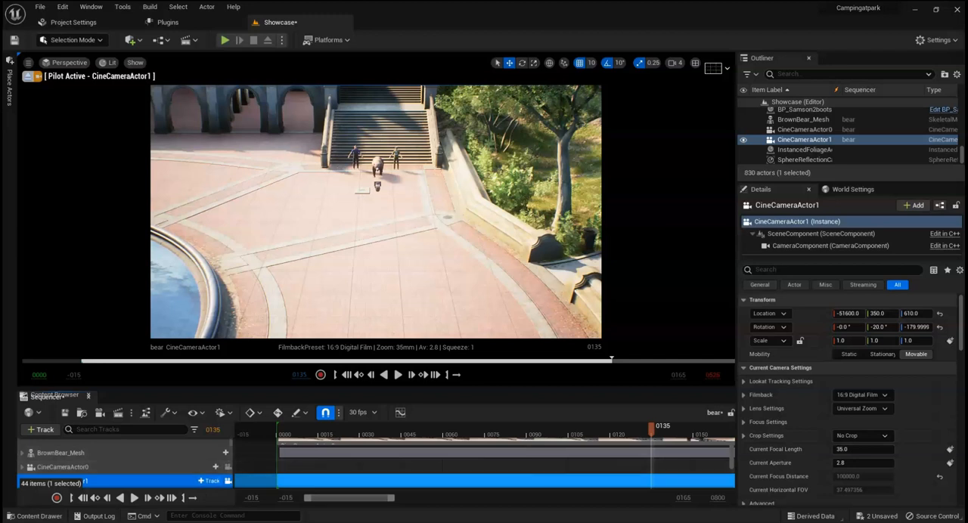
scroll(151, 481, down, 1)
scroll(151, 481, down, 1)
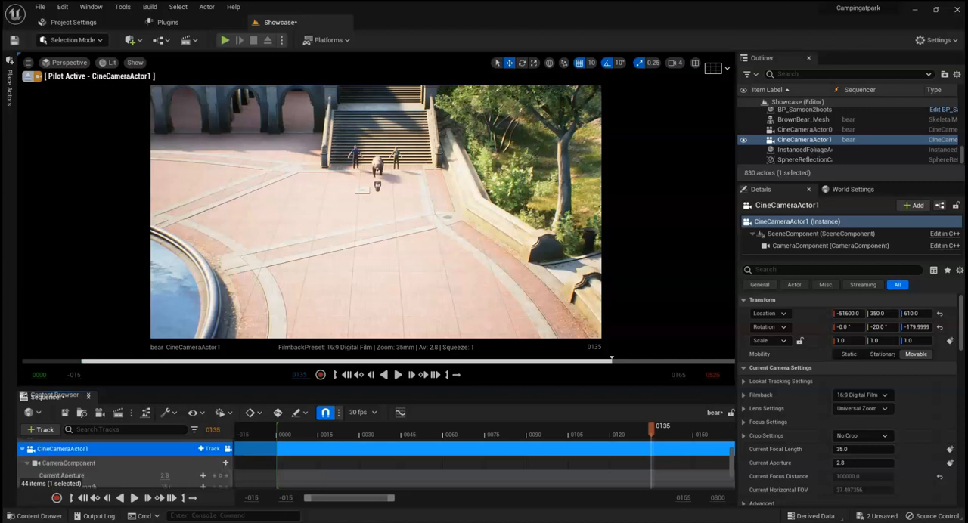
click(22, 449)
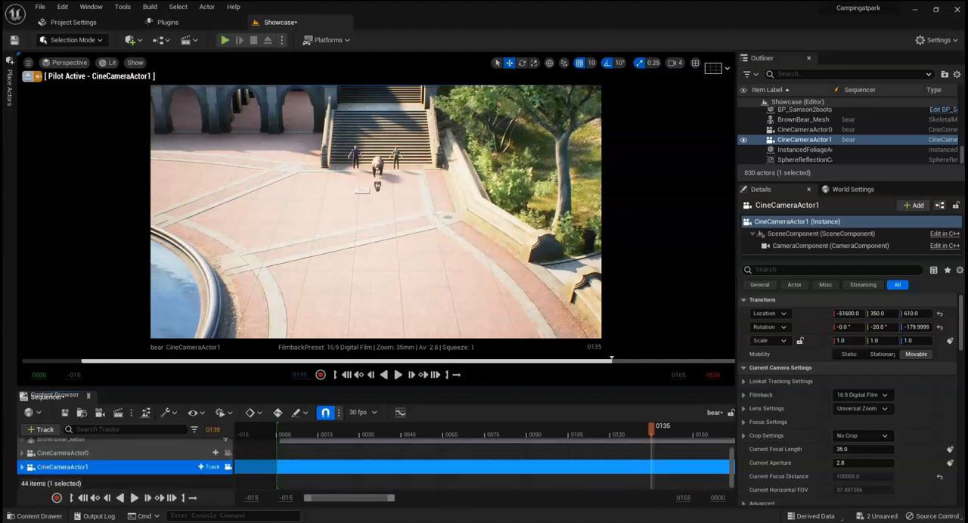
click(22, 467)
Step: Add a camera cut to CineCameraActor1 at frame 135
scroll(113, 462, down, 3)
scroll(220, 473, up, 1)
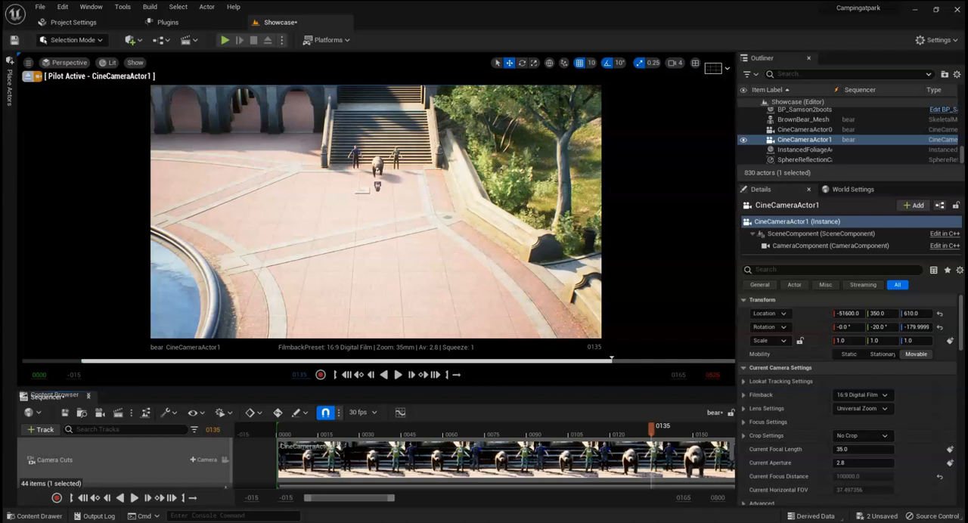
click(204, 459)
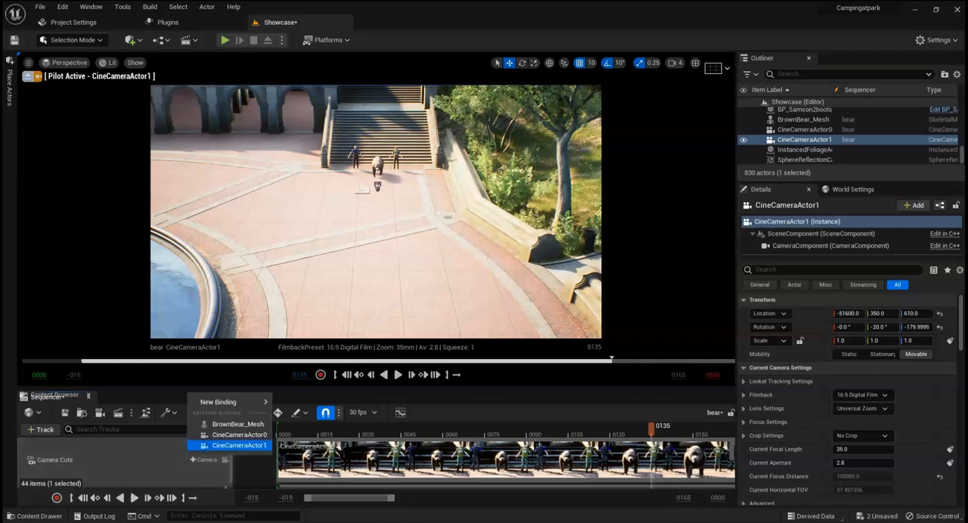
click(238, 446)
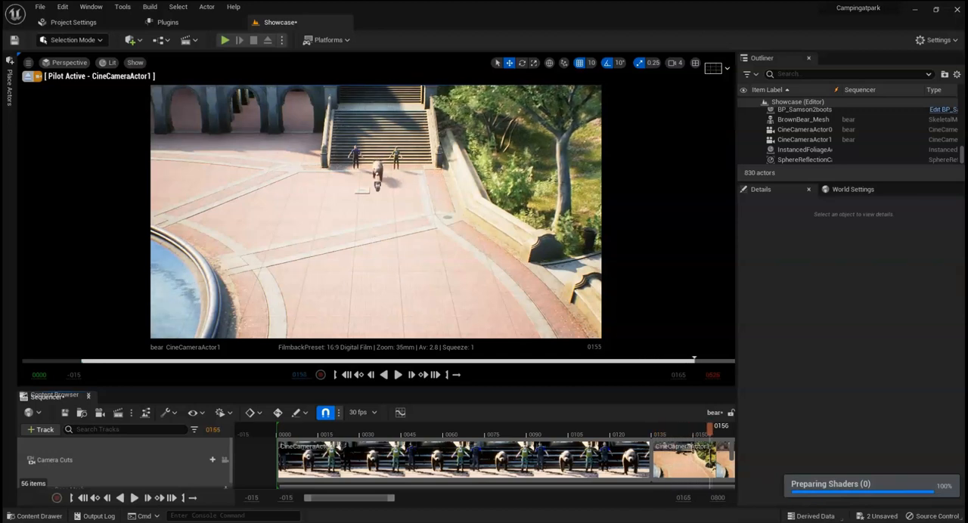
Step: Look over the camera cuts and play the sequence from frame 0
drag(349, 498, 399, 499)
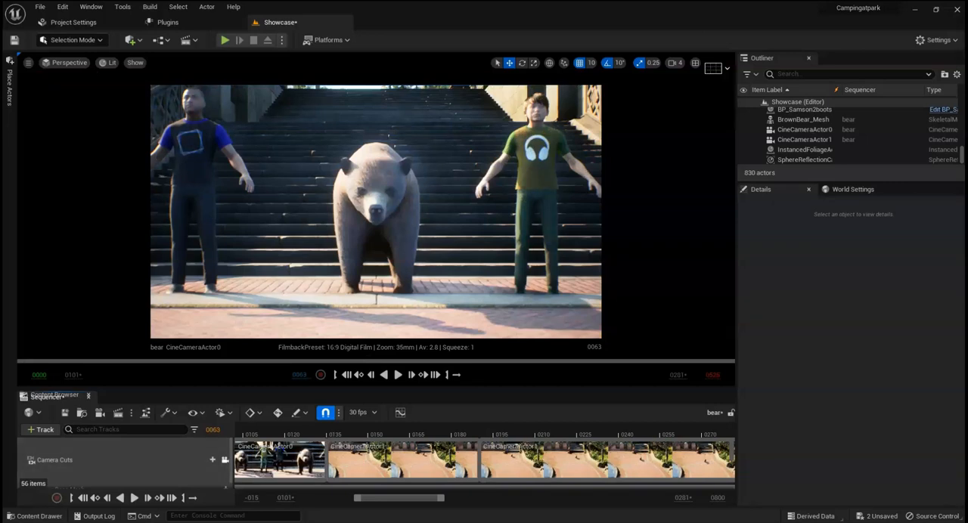
drag(399, 498, 349, 498)
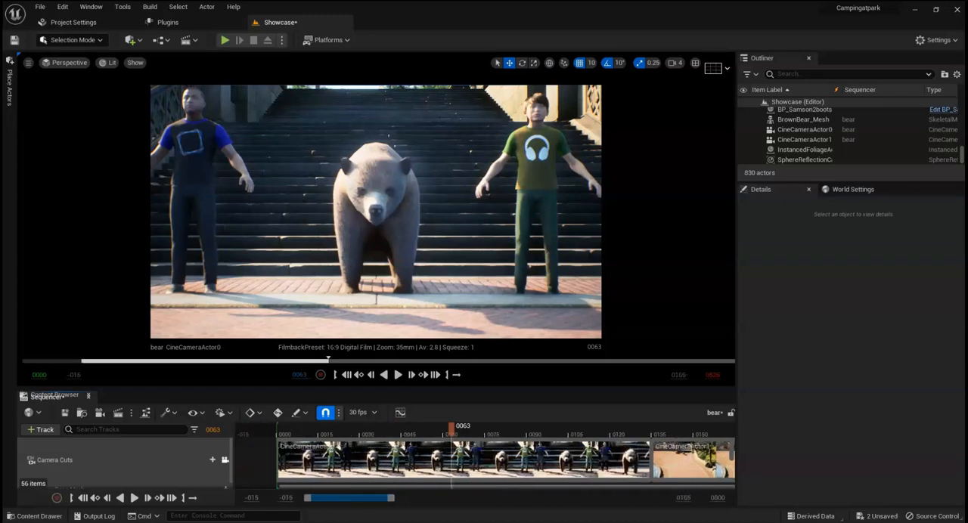
drag(451, 428, 279, 429)
key(space)
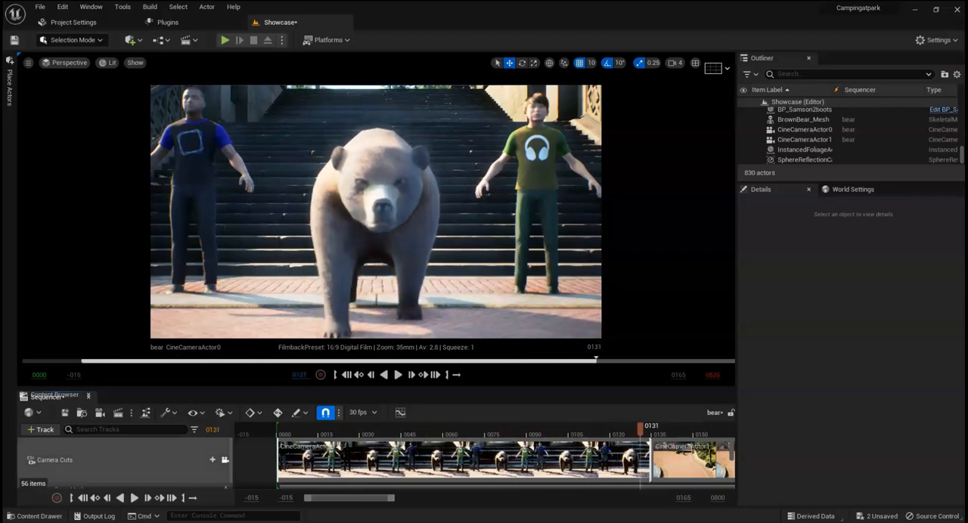
Step: Show a longer range of the timeline and place the playhead at frame 190
drag(391, 498, 482, 498)
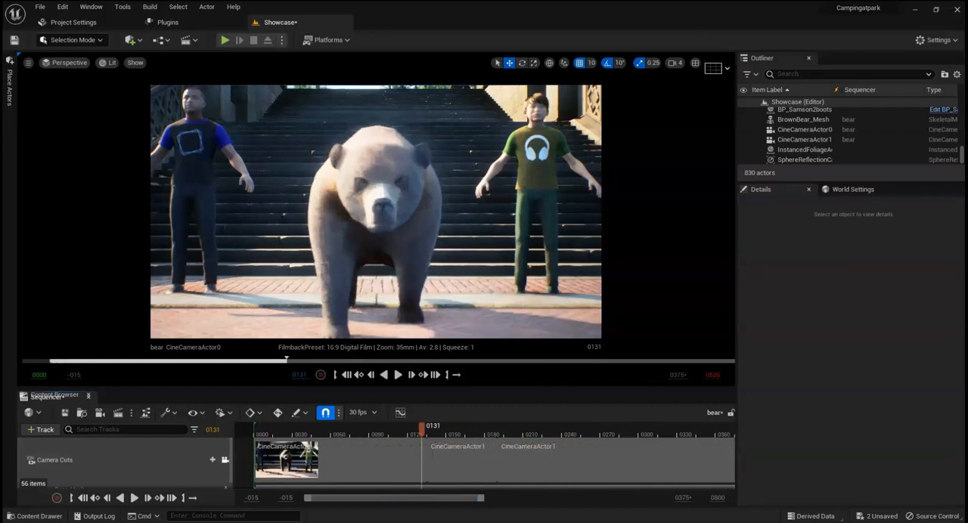
drag(431, 429, 496, 429)
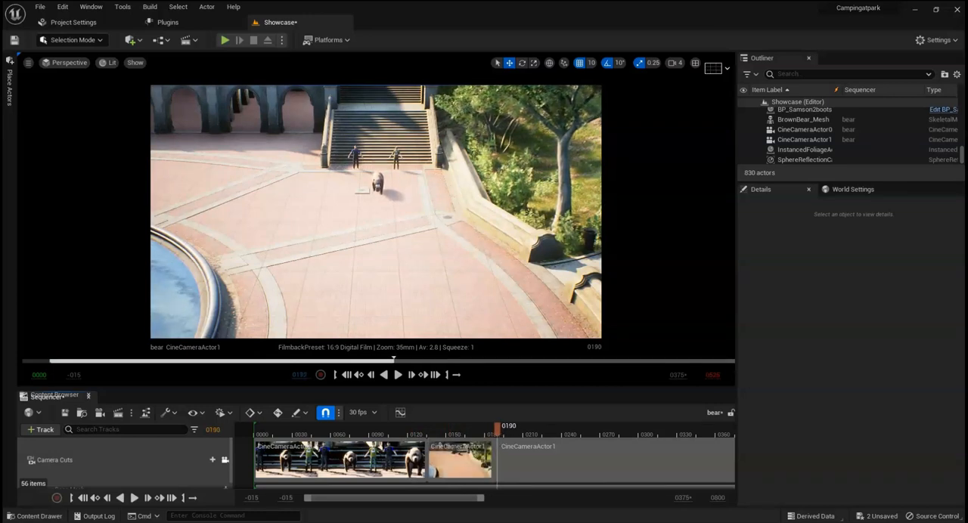
drag(393, 498, 436, 498)
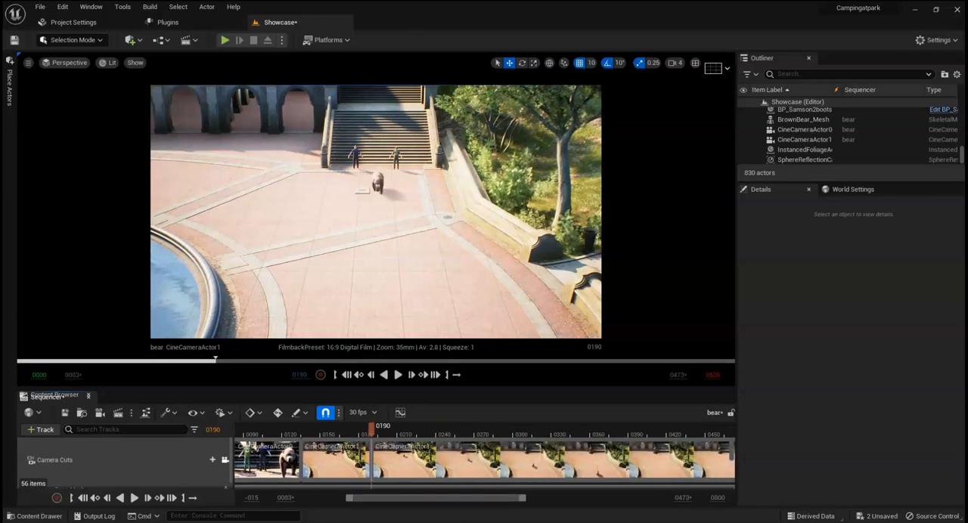
Step: Add a third Cine Camera Actor and unlock the viewport from the camera cuts
click(185, 40)
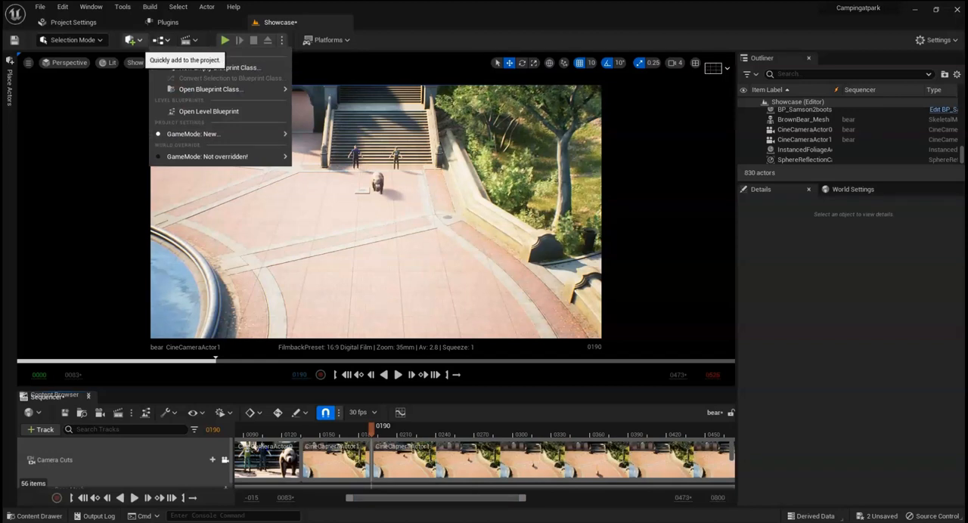
click(130, 39)
mouse_move(162, 155)
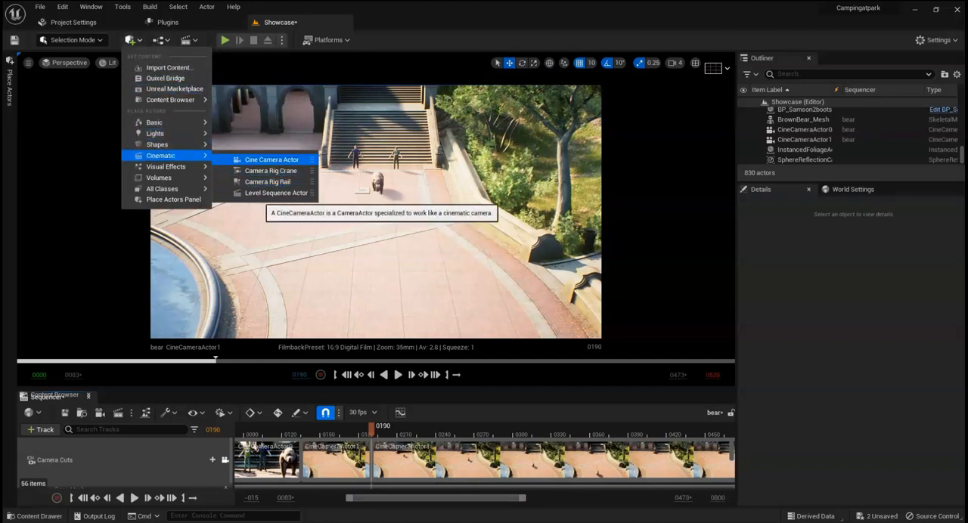
click(270, 159)
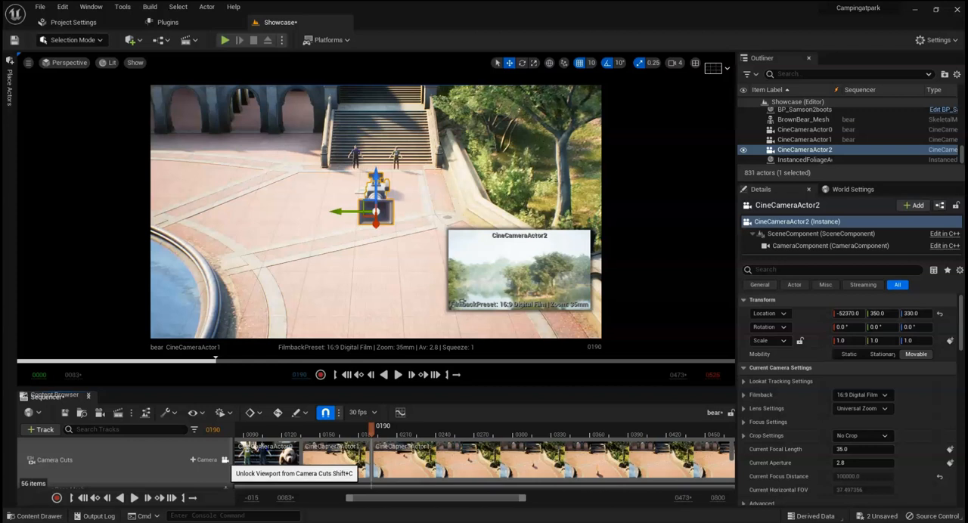
click(225, 460)
click(225, 460)
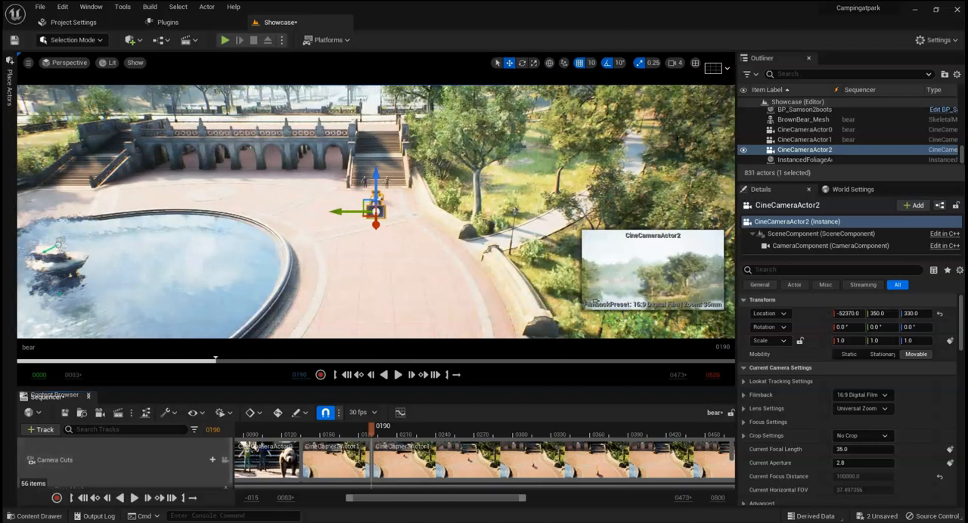
Step: Move CineCameraActor2 to about X -52810 and Z -90, down toward the plaza paving
right_drag(378, 227, 579, 253)
scroll(362, 223, up, 3)
key(w)
key(s)
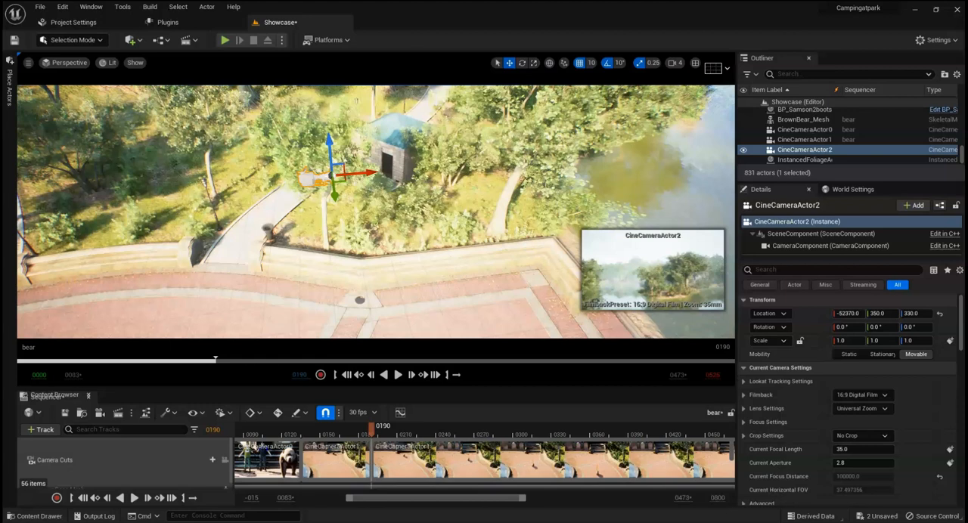
drag(291, 184, 181, 186)
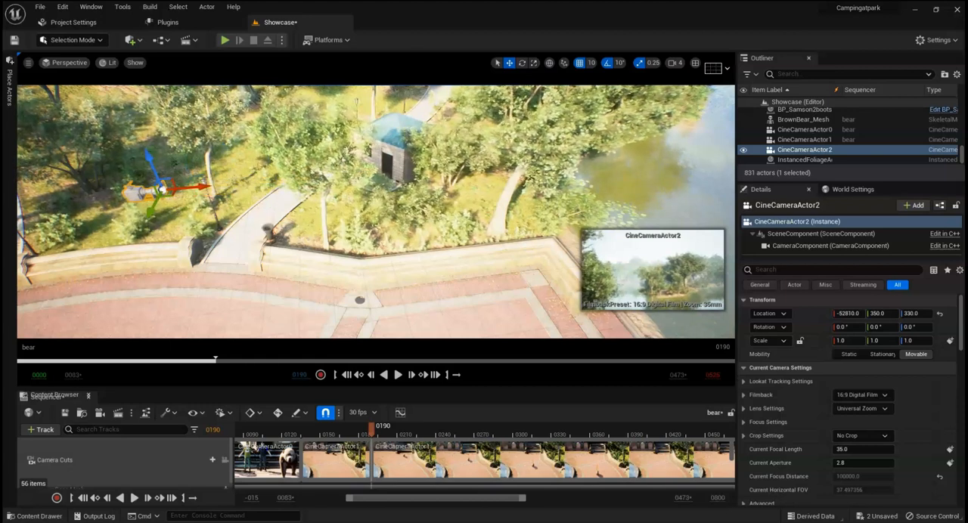
drag(149, 160, 192, 268)
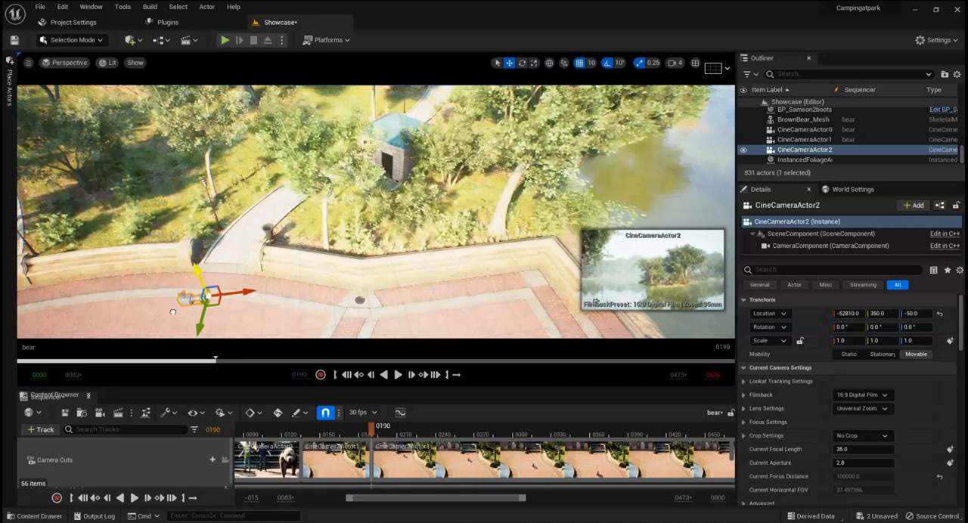
Step: Rotate CineCameraActor2 180° about the vertical axis so it faces the stairs and the bear
right_drag(375, 222, 275, 219)
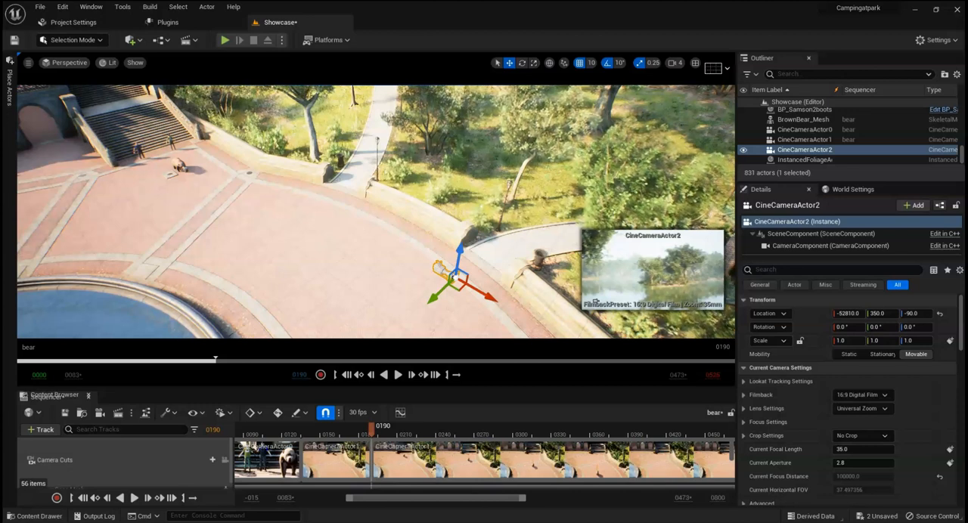
click(522, 63)
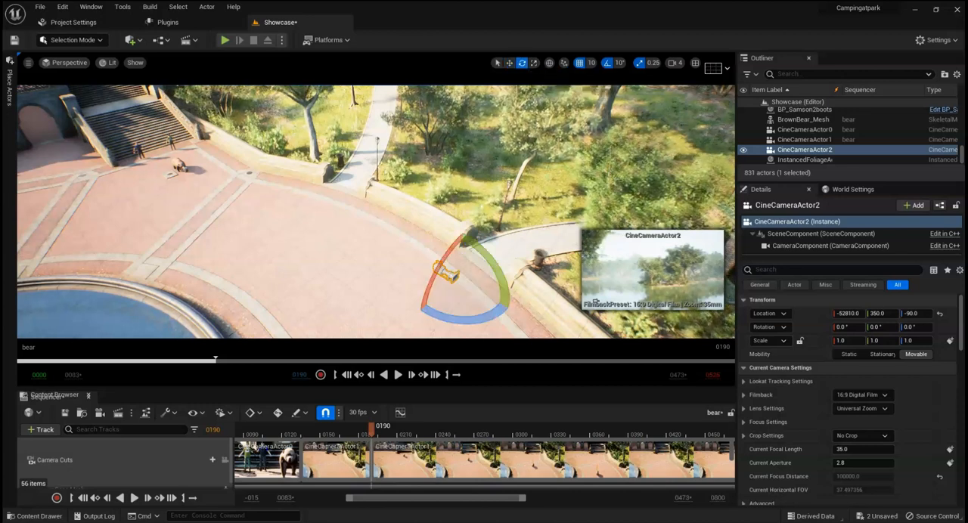
drag(470, 320, 395, 247)
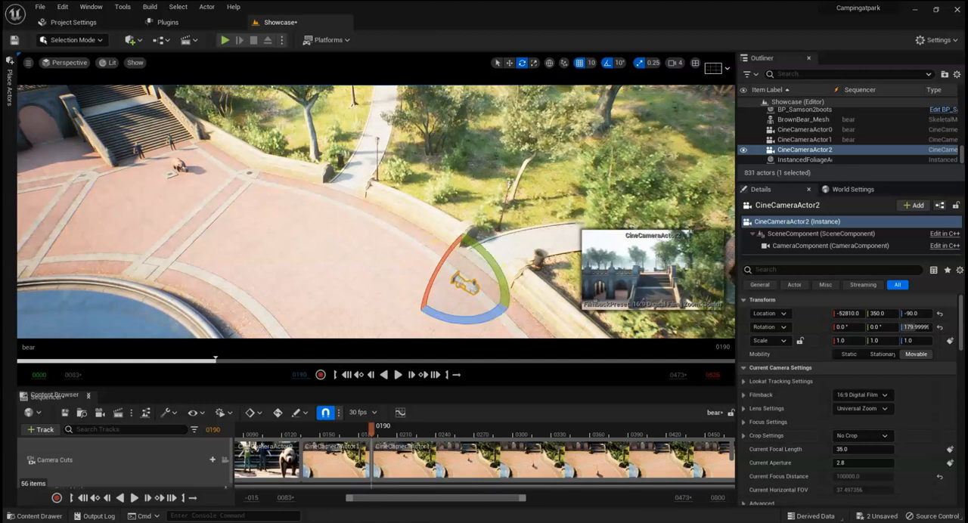
Step: Move CineCameraActor2 close in front of the bear, to X -55180 and Z -640, framing it head-on
key(w)
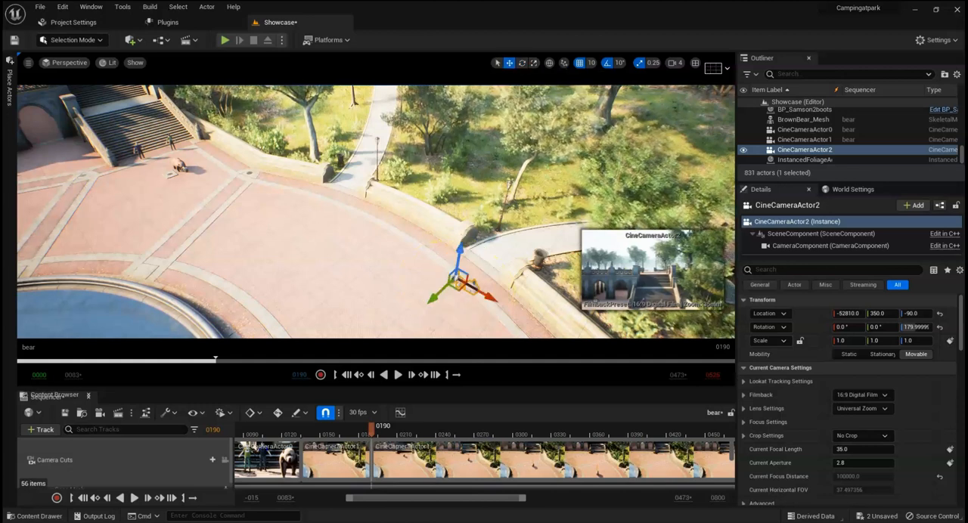
drag(460, 249, 456, 272)
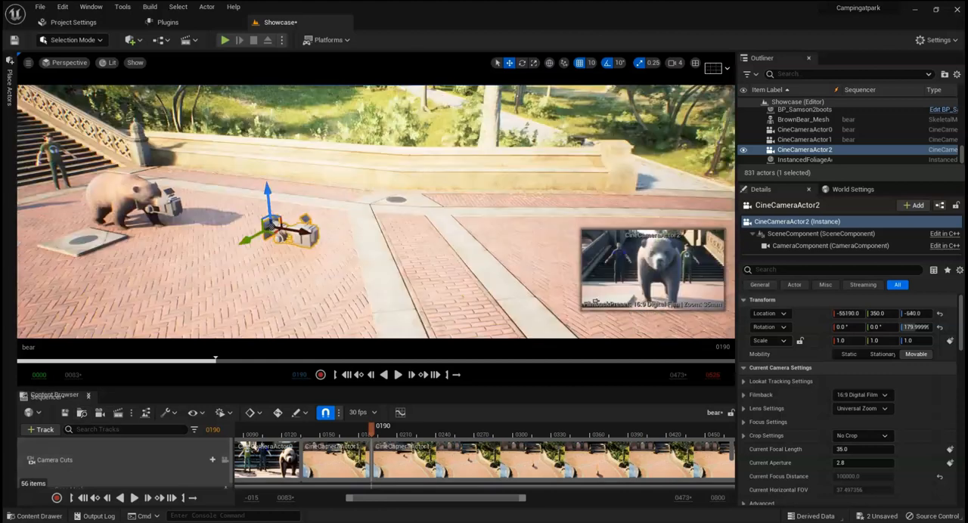
mouse_move(301, 232)
mouse_down()
mouse_move(292, 229)
mouse_move(301, 230)
mouse_up()
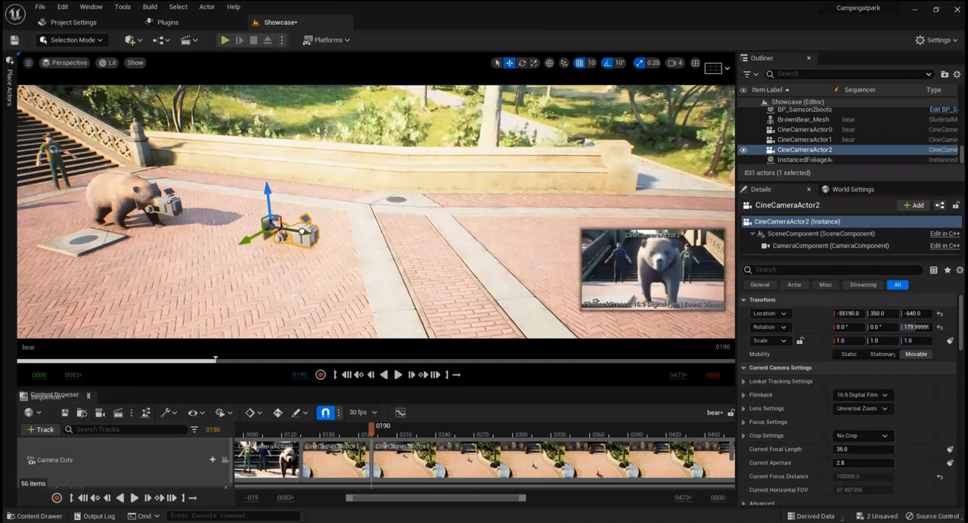
drag(301, 230, 307, 230)
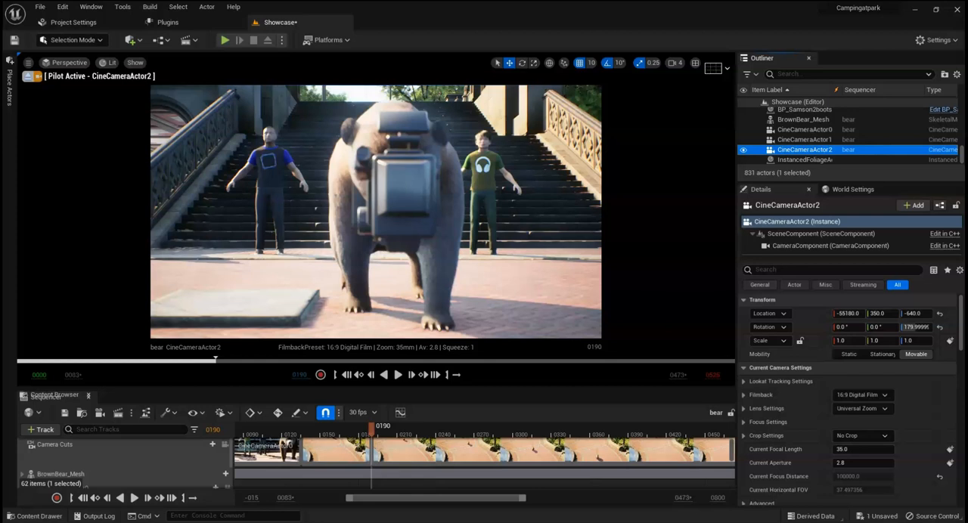
Step: Hide CineCameraActor0 so its body does not block the new camera's view of the bear
scroll(802, 143, up, 2)
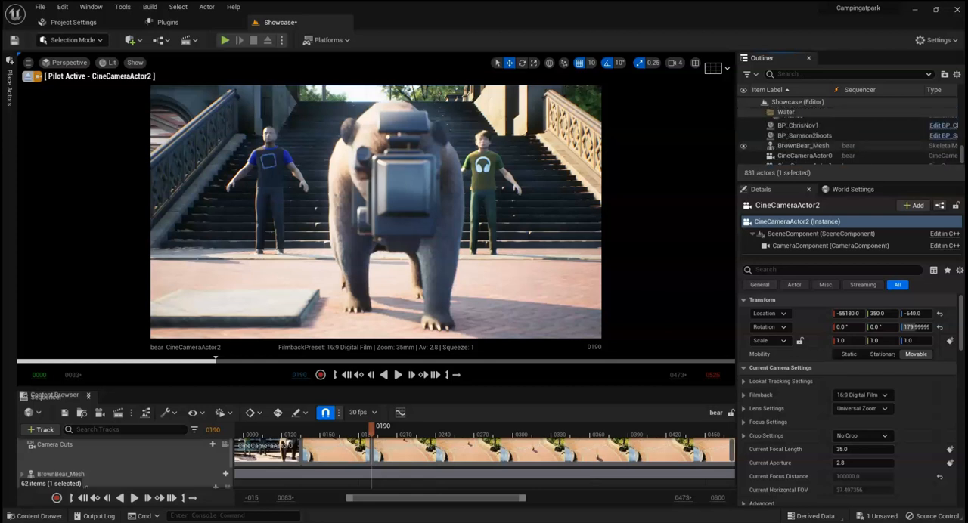
scroll(786, 138, down, 3)
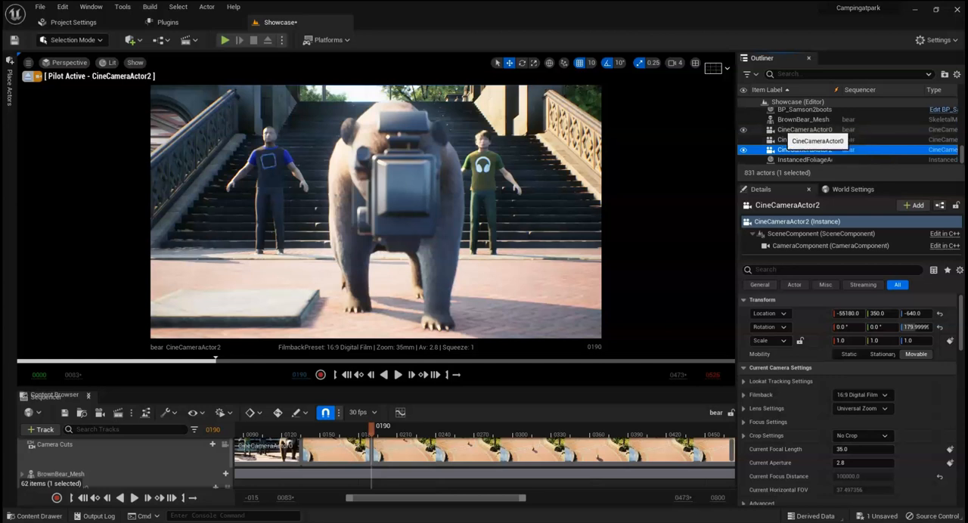
click(742, 129)
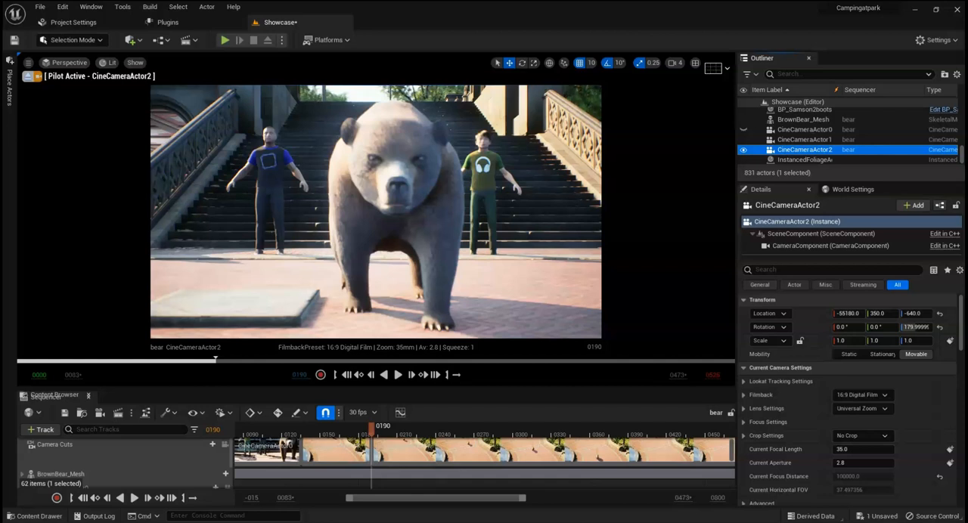
Step: Set CineCameraActor2's Manual Focus Distance to about 274.67 to focus on the bear, and keyframe it at frame 190
scroll(121, 461, down, 2)
scroll(121, 461, down, 5)
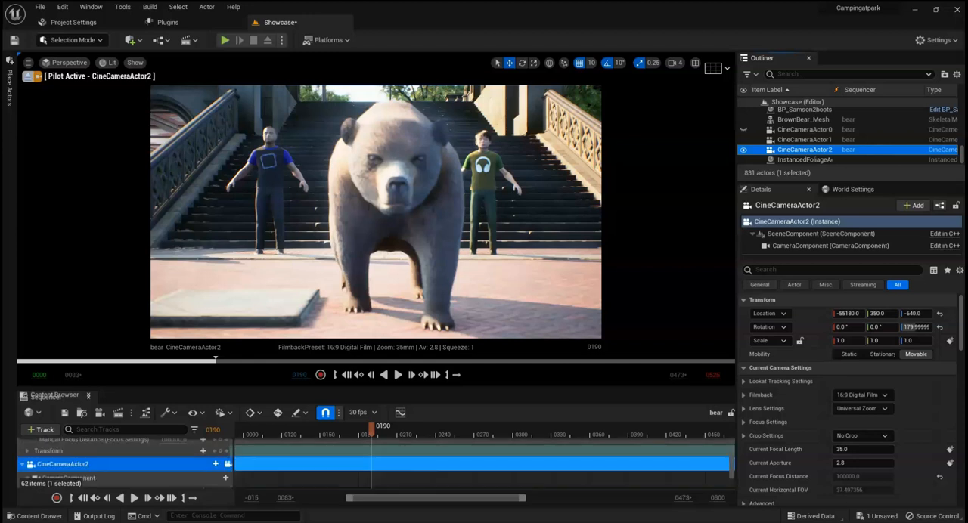
scroll(121, 461, down, 3)
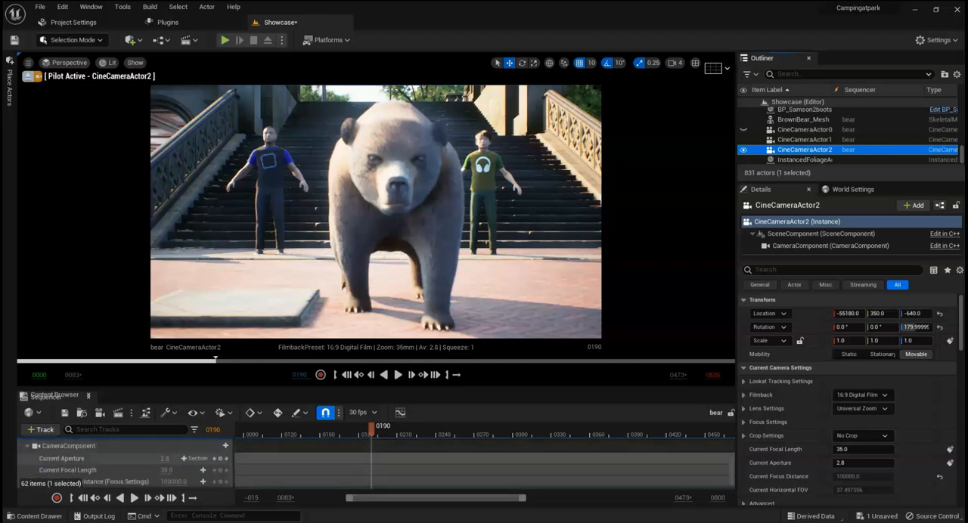
scroll(121, 461, up, 1)
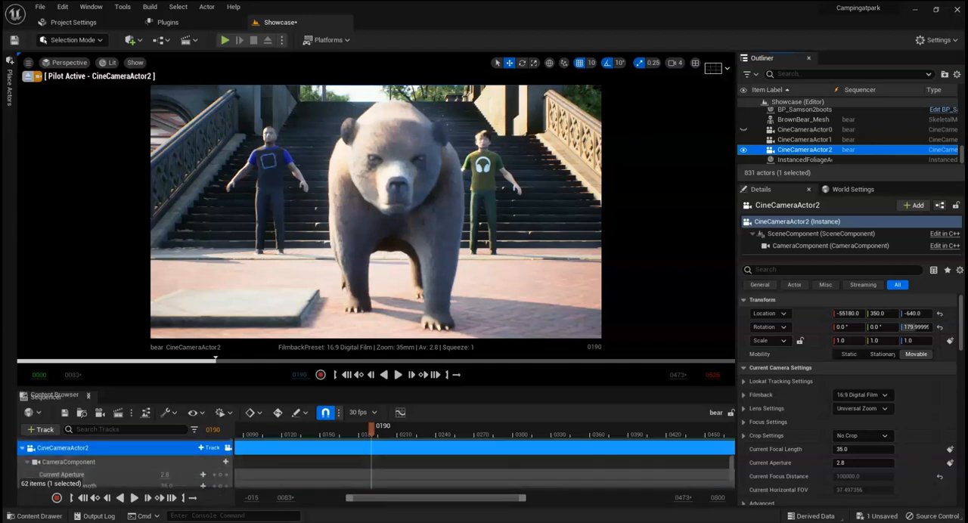
scroll(121, 465, down, 1)
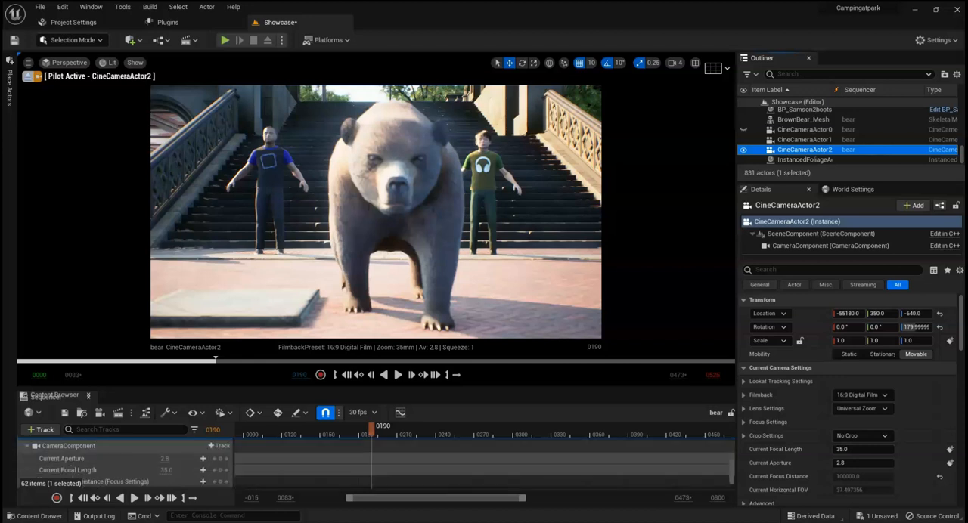
scroll(121, 463, down, 1)
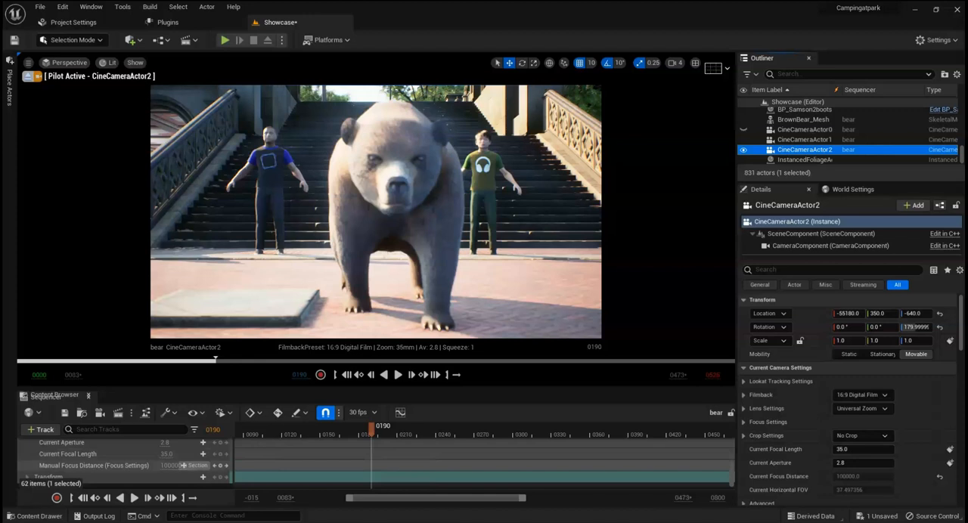
click(172, 465)
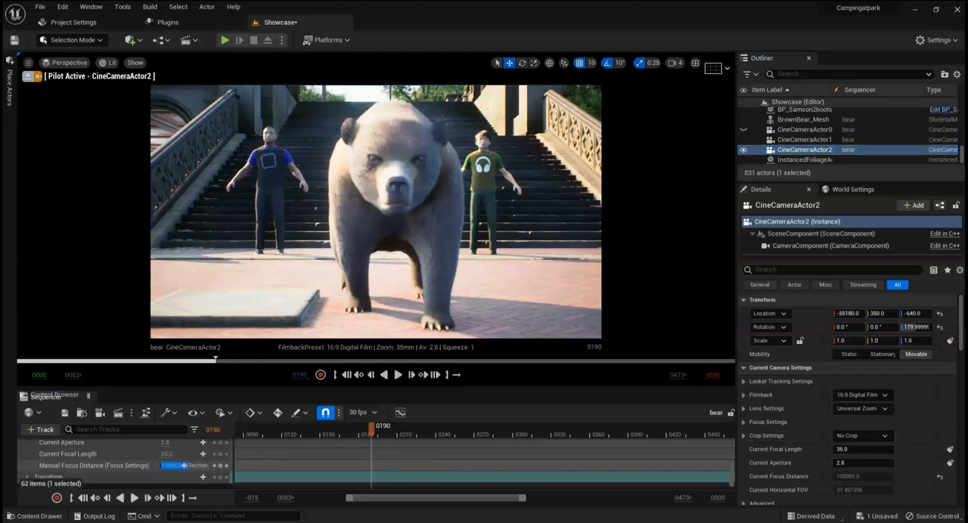
drag(173, 466, 165, 465)
click(173, 466)
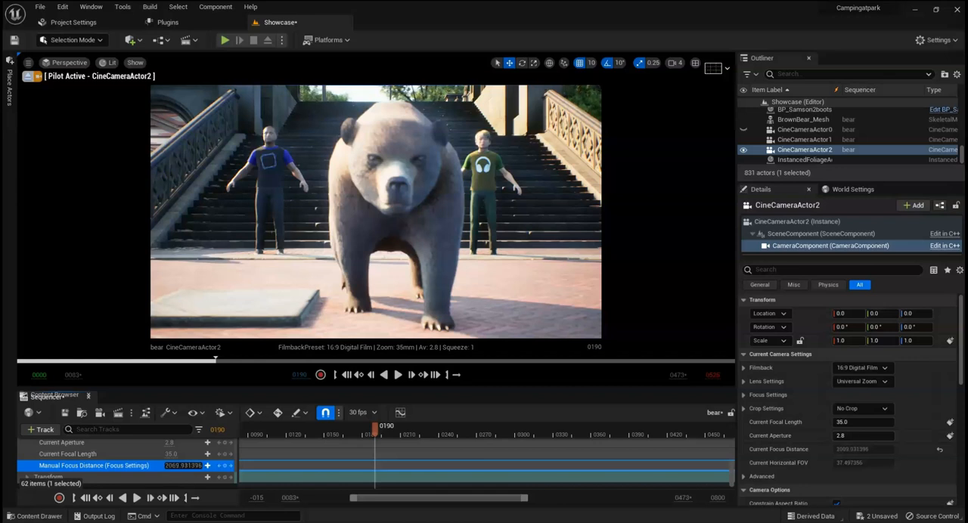
mouse_move(181, 466)
mouse_down()
mouse_move(167, 466)
mouse_move(196, 466)
mouse_up()
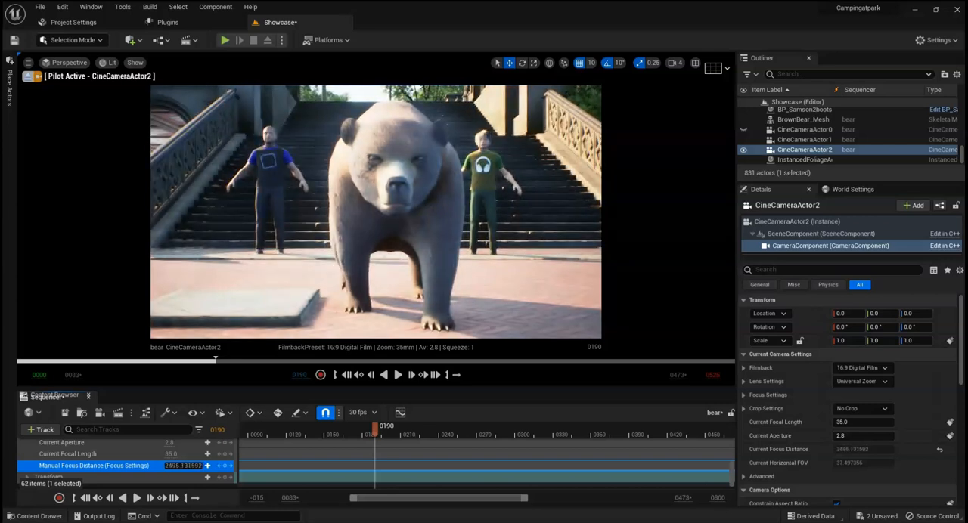
drag(182, 466, 165, 466)
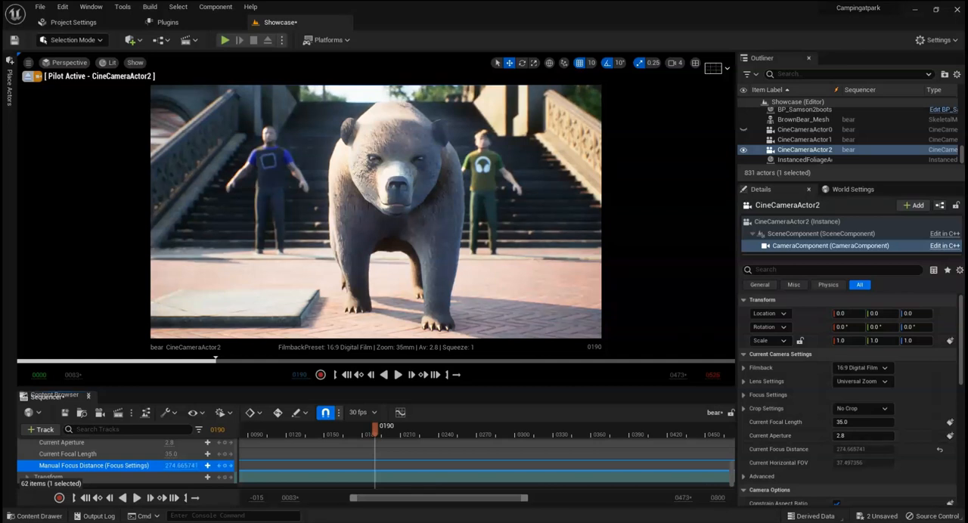
click(192, 466)
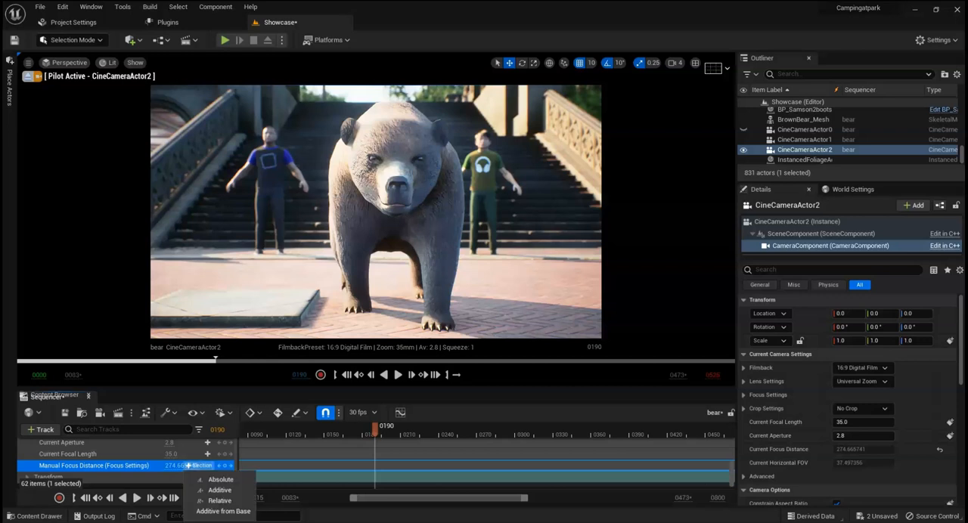
click(225, 465)
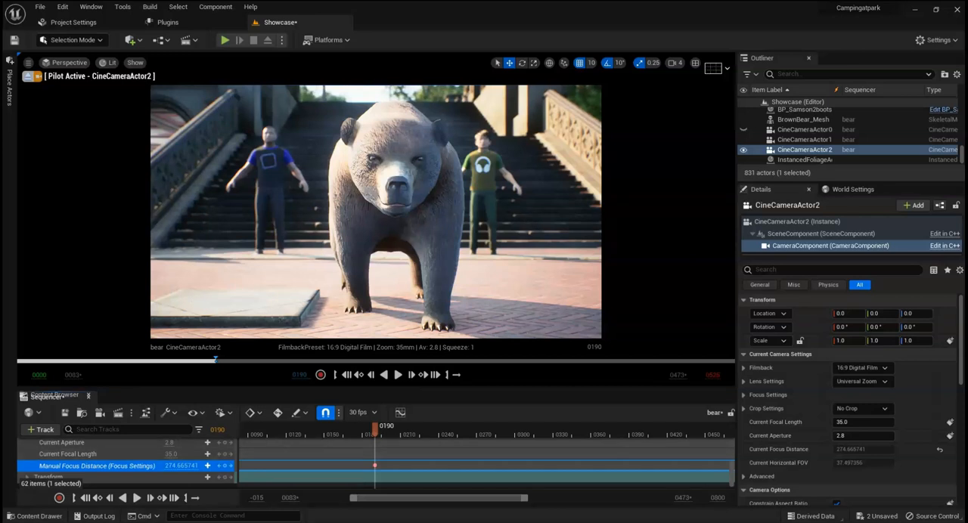
Step: Add a camera cut to CineCameraActor2 at frame 190
scroll(143, 458, up, 5)
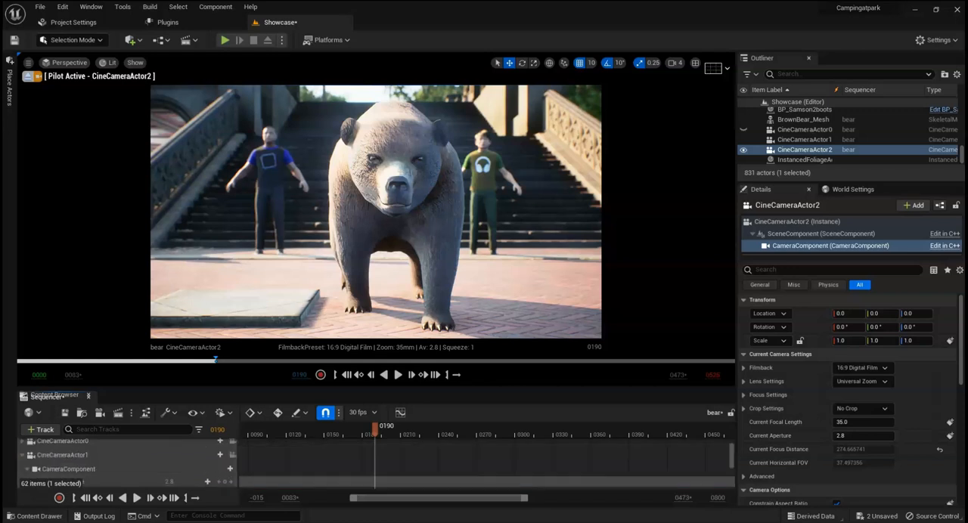
scroll(143, 458, up, 3)
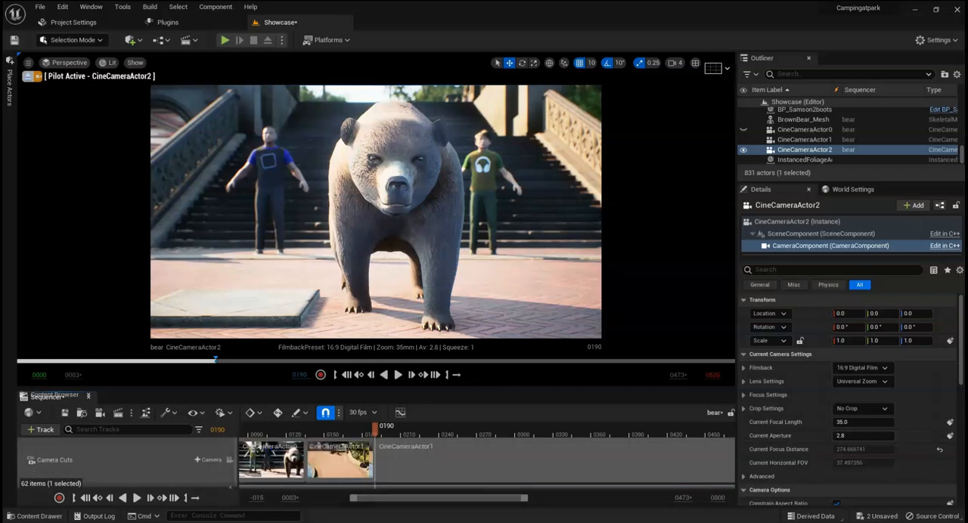
click(208, 460)
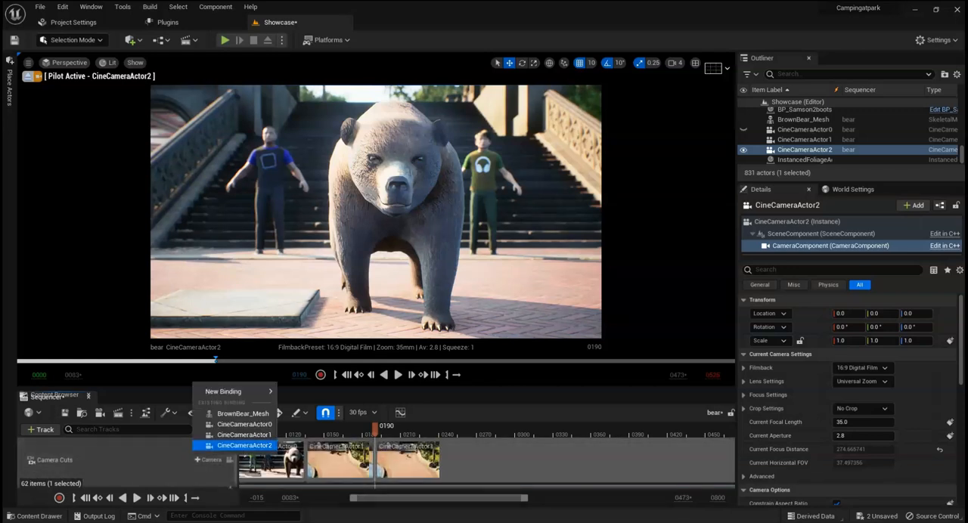
click(244, 446)
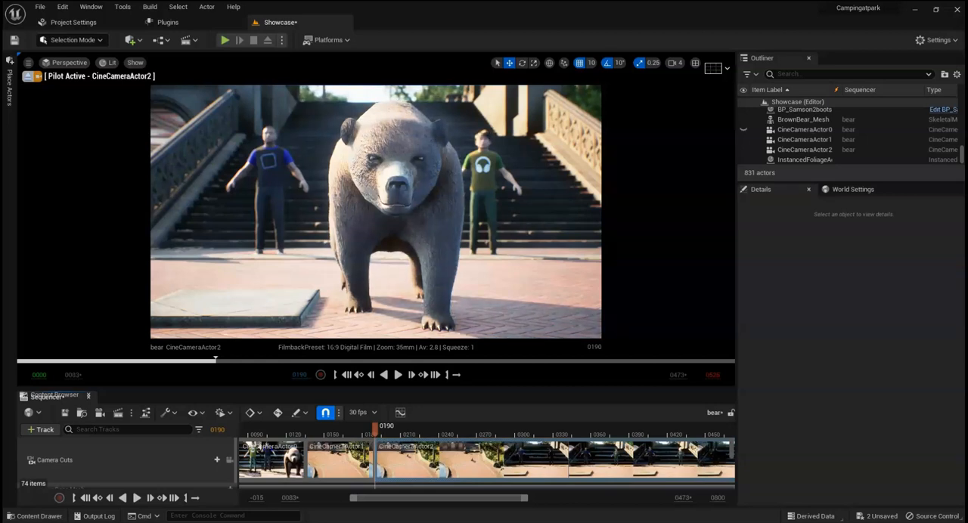
Step: Set BrownBear_Mesh as the Actor to Track for CineCameraActor2 and enable its Look at Tracking
scroll(152, 461, down, 1)
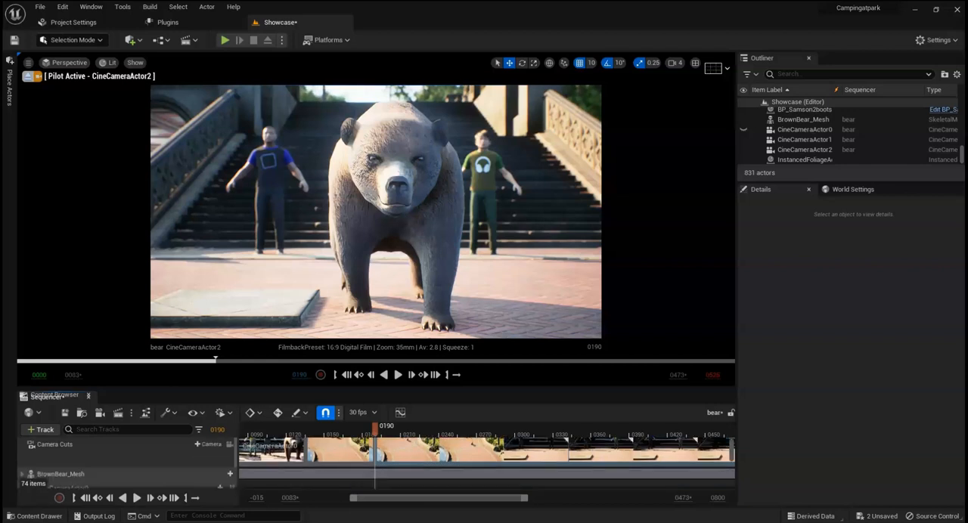
scroll(128, 462, down, 5)
scroll(128, 462, down, 5)
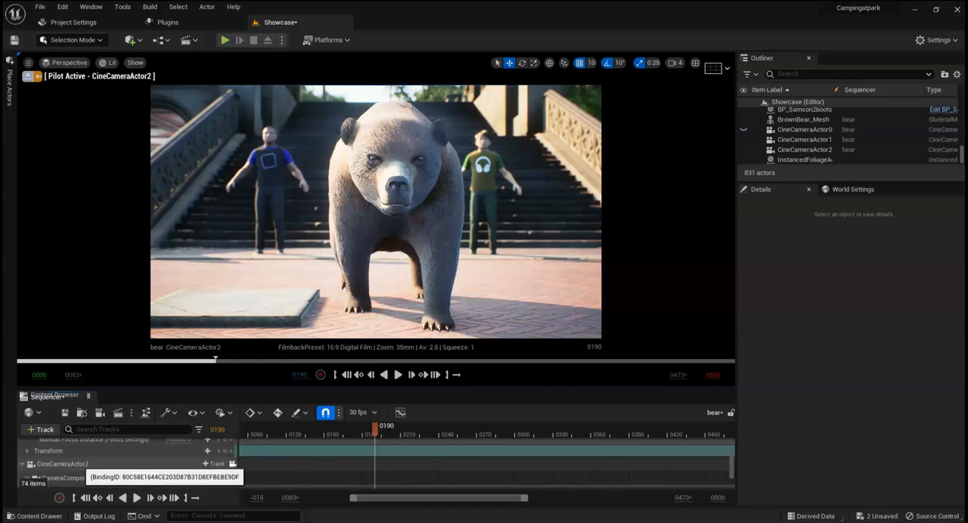
click(84, 462)
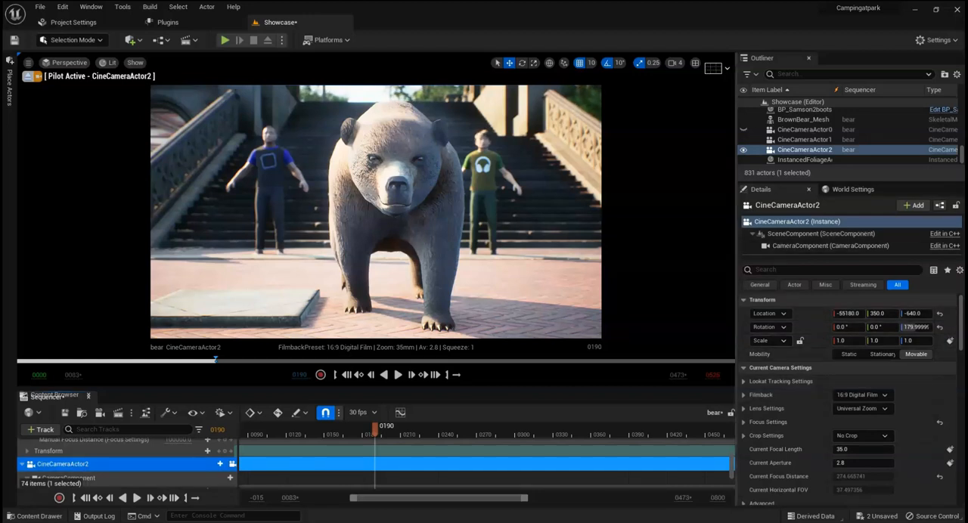
click(743, 382)
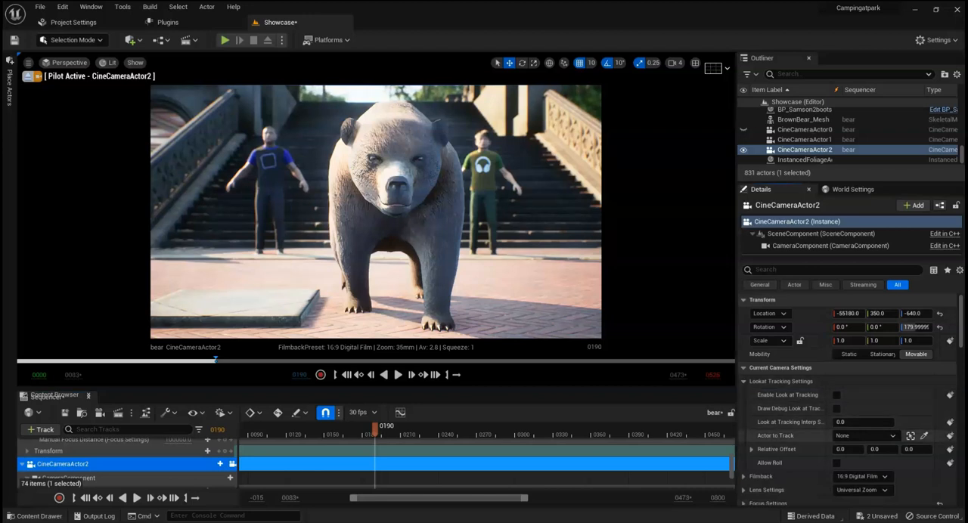
click(923, 435)
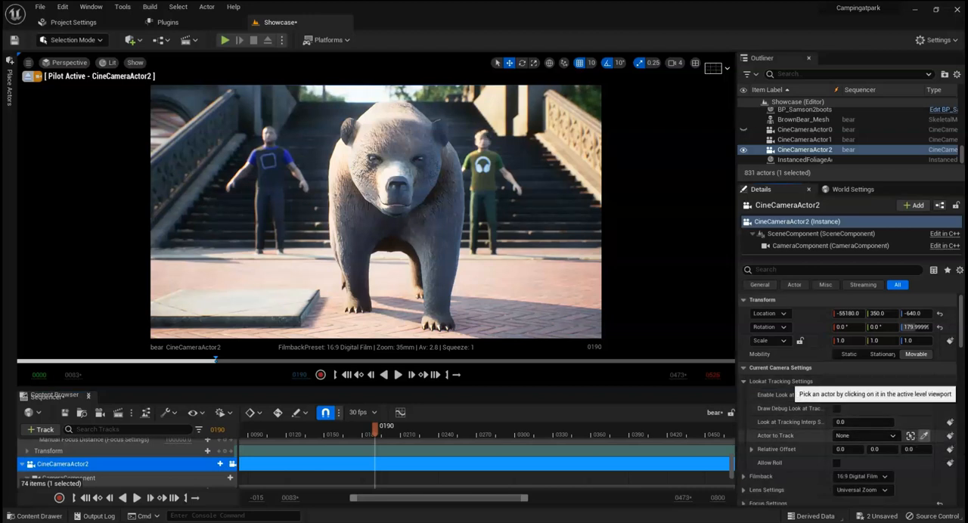
click(410, 191)
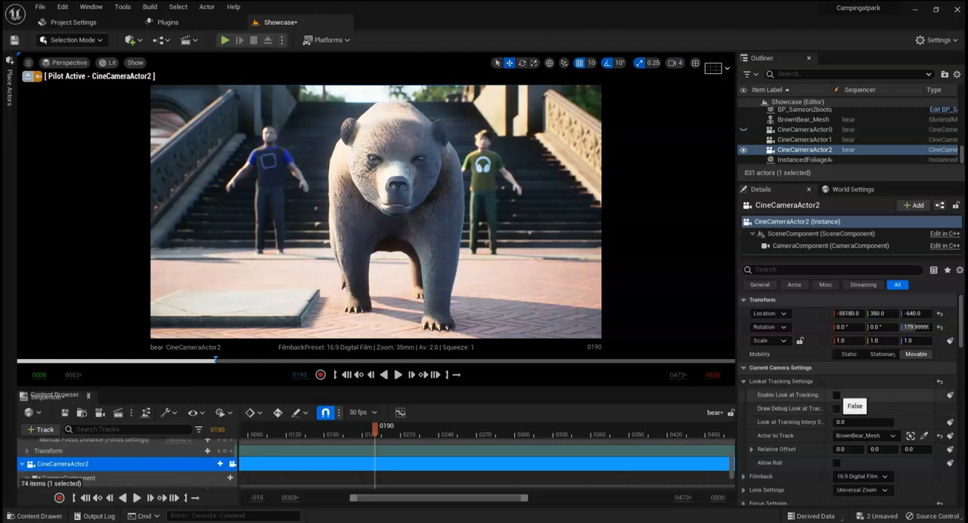
click(836, 395)
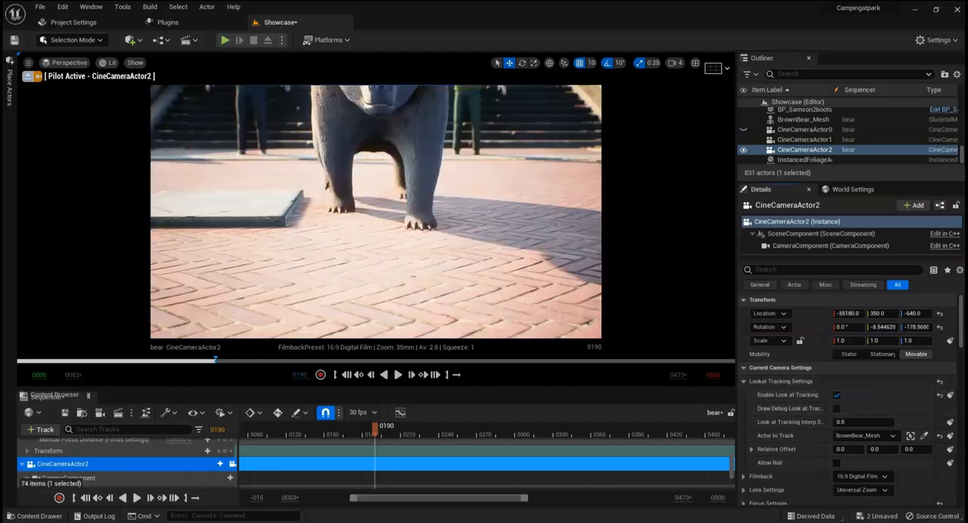
Step: Set the Z value of CineCameraActor2's look-at Relative Offset to 60 so it aims at the bear's upper body
mouse_move(913, 450)
mouse_down()
mouse_move(901, 450)
mouse_move(950, 450)
mouse_move(901, 450)
mouse_up()
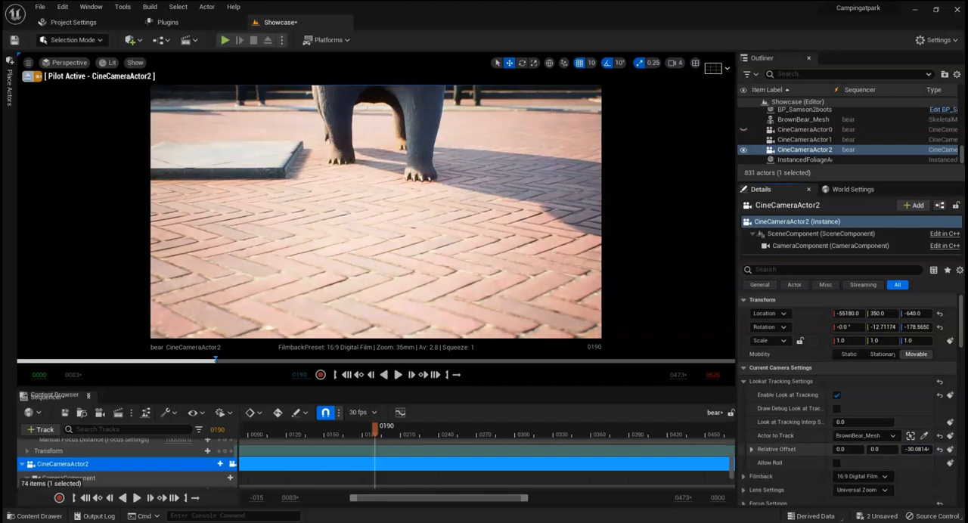
click(751, 450)
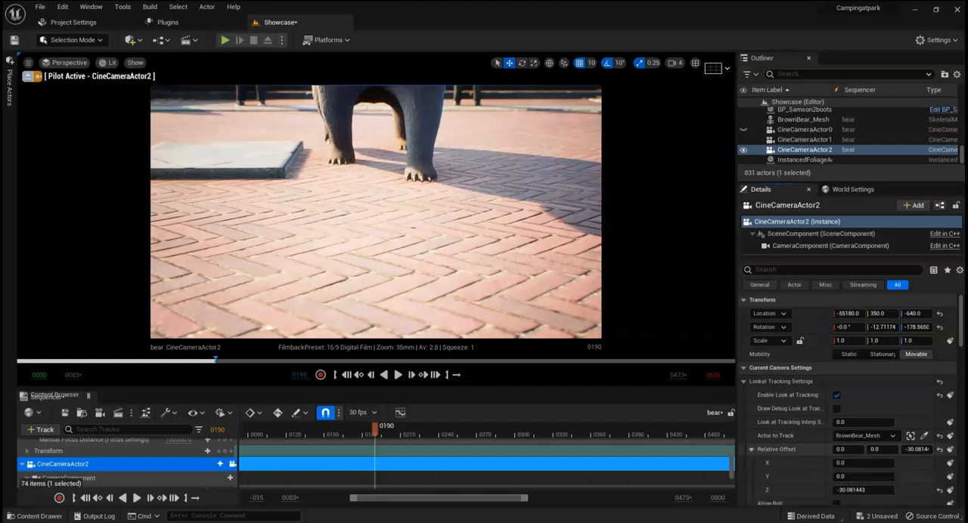
mouse_move(850, 490)
mouse_down()
mouse_move(890, 490)
mouse_move(855, 491)
mouse_up()
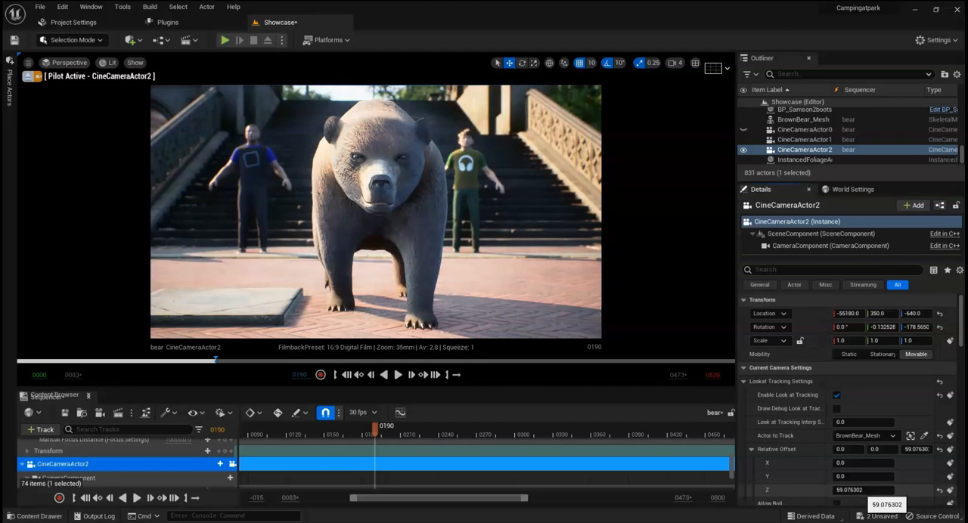
click(855, 490)
text(60)
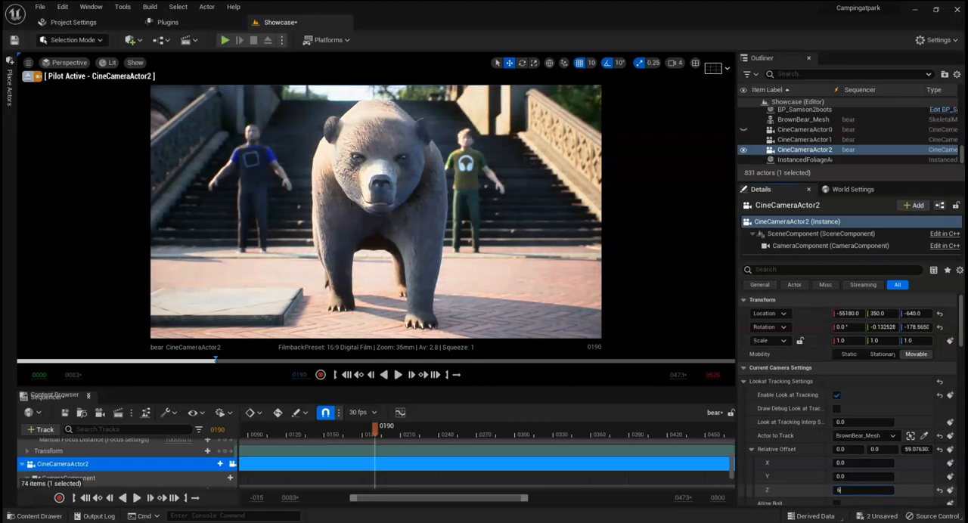
key(Return)
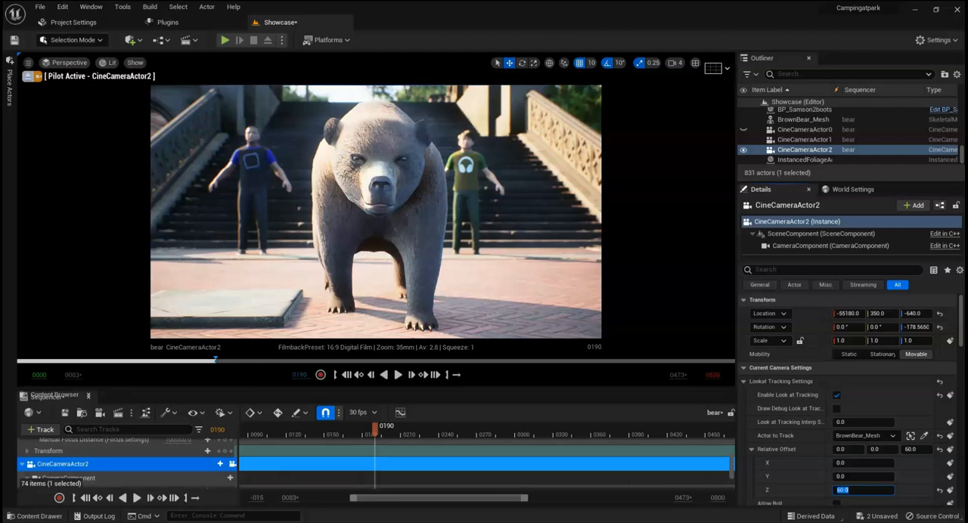
Step: Scrub the sequence through CineCameraActor2 from the start to frame 340 to check how it tracks the bear
drag(375, 430, 565, 429)
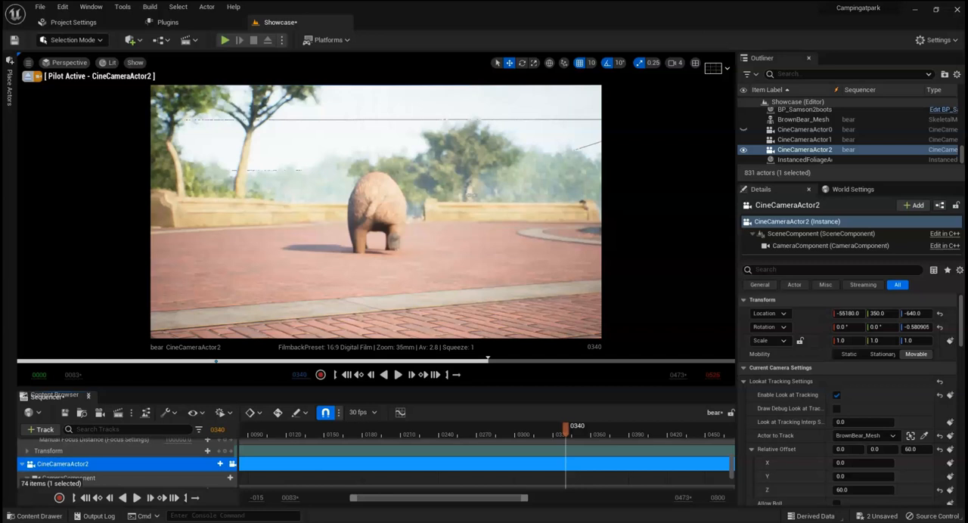
drag(565, 429, 536, 428)
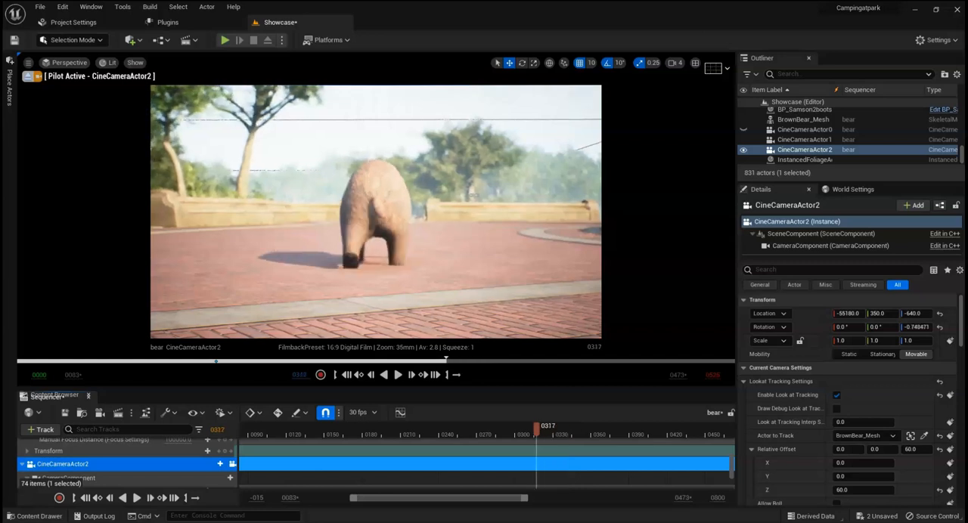
drag(469, 498, 428, 499)
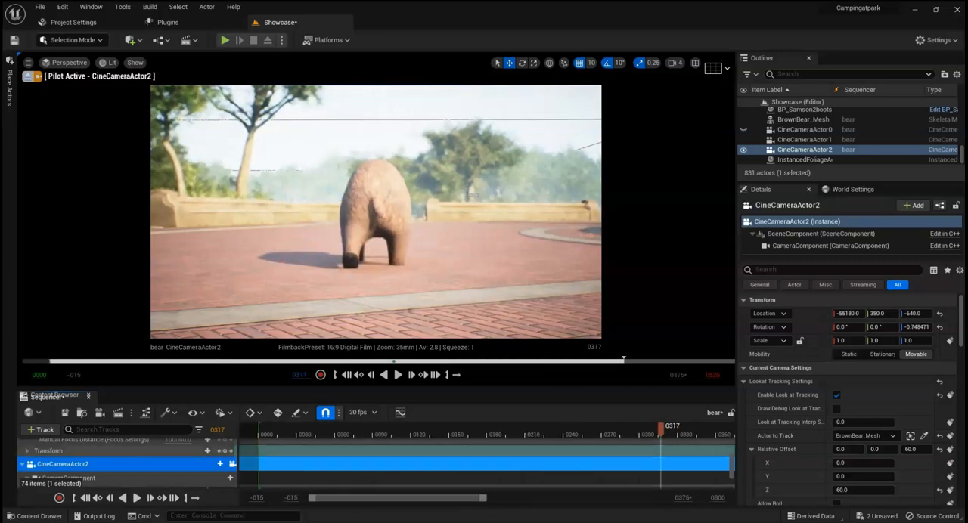
click(263, 430)
drag(263, 429, 260, 429)
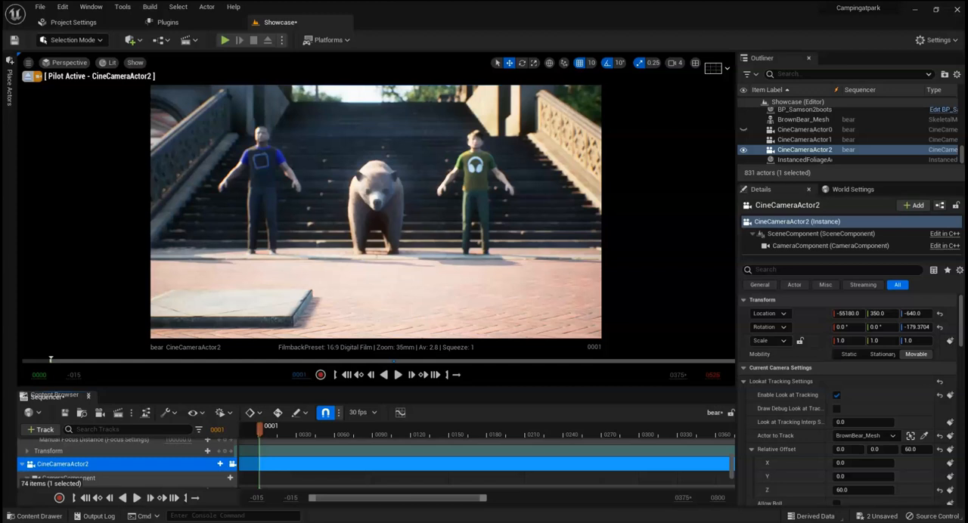
drag(50, 360, 664, 360)
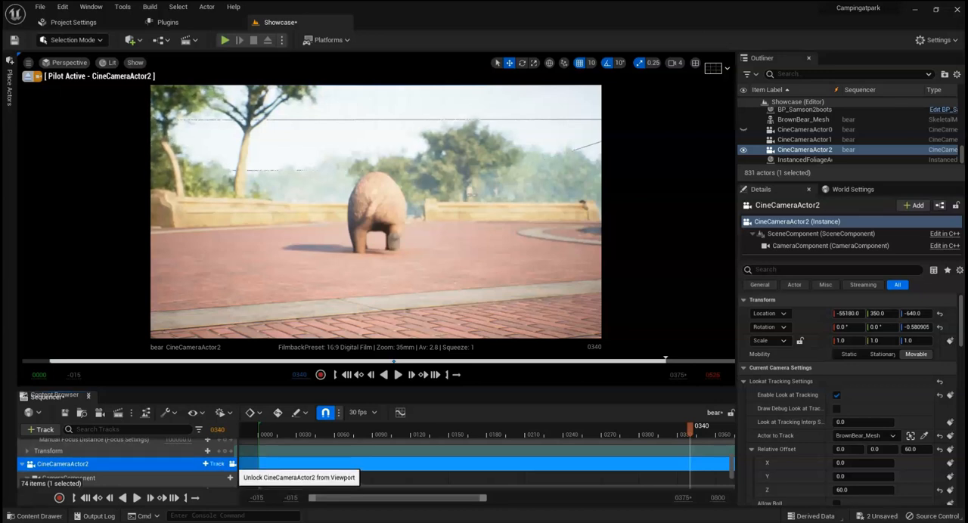
Step: Switch the viewport from CineCameraActor2 to the Camera Cuts track and play the sequence from the start to review the cuts
click(232, 464)
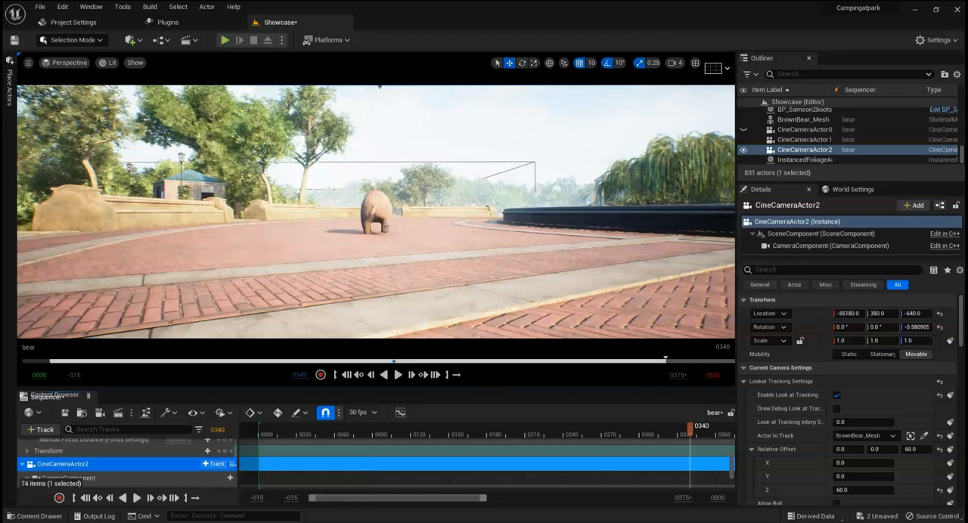
scroll(215, 463, up, 10)
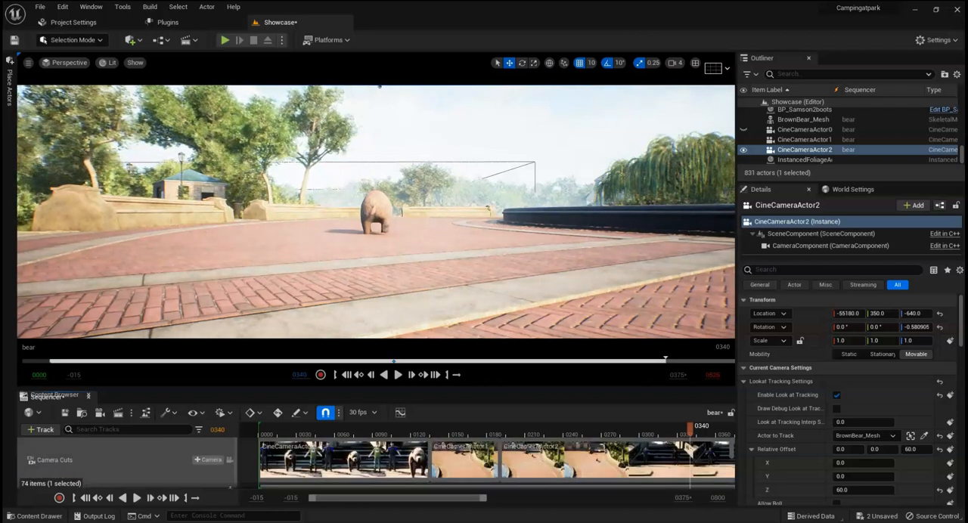
click(229, 459)
drag(293, 429, 261, 428)
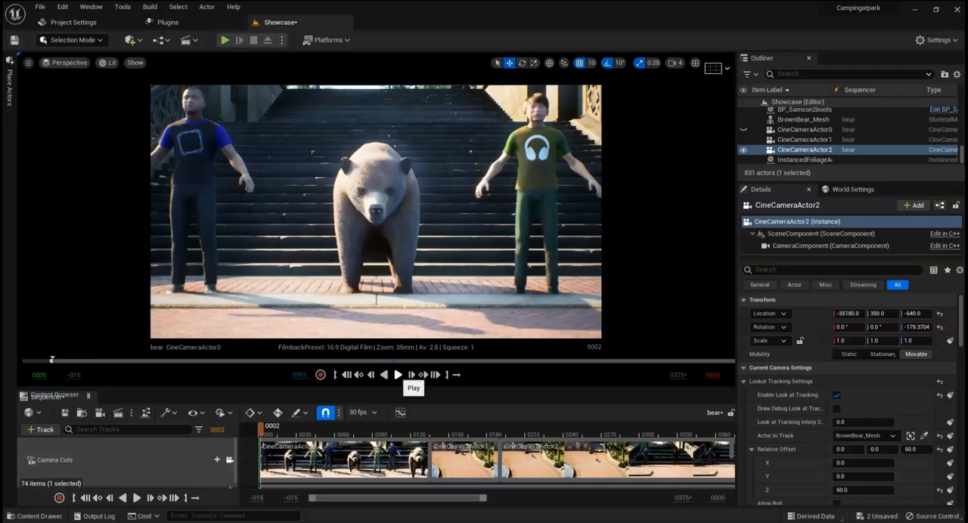
click(399, 374)
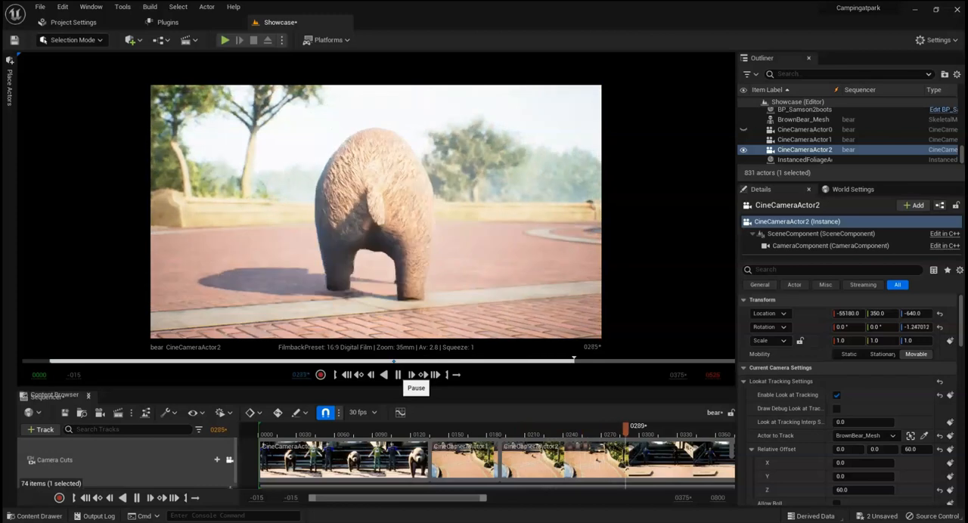
click(398, 374)
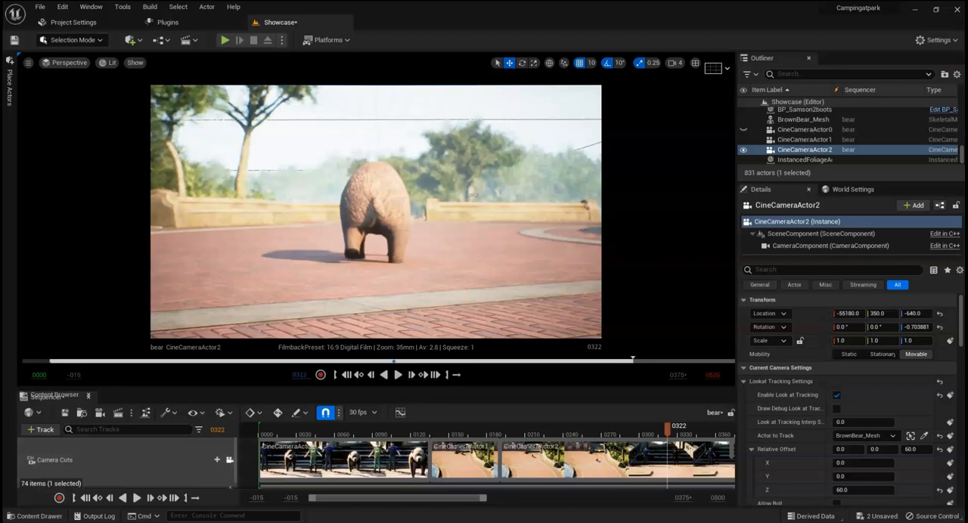
drag(667, 429, 680, 429)
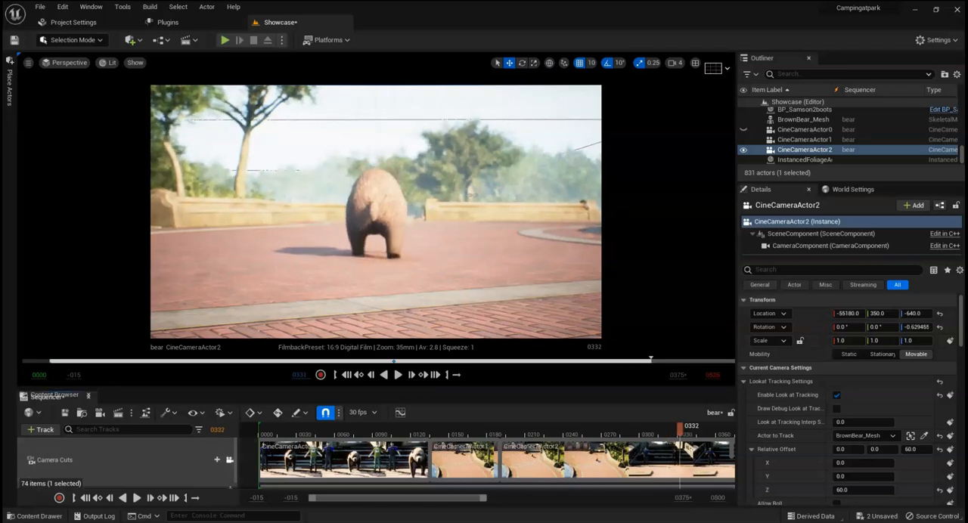
Step: Release the viewport from the camera cuts and move the playhead to frame 340
click(229, 459)
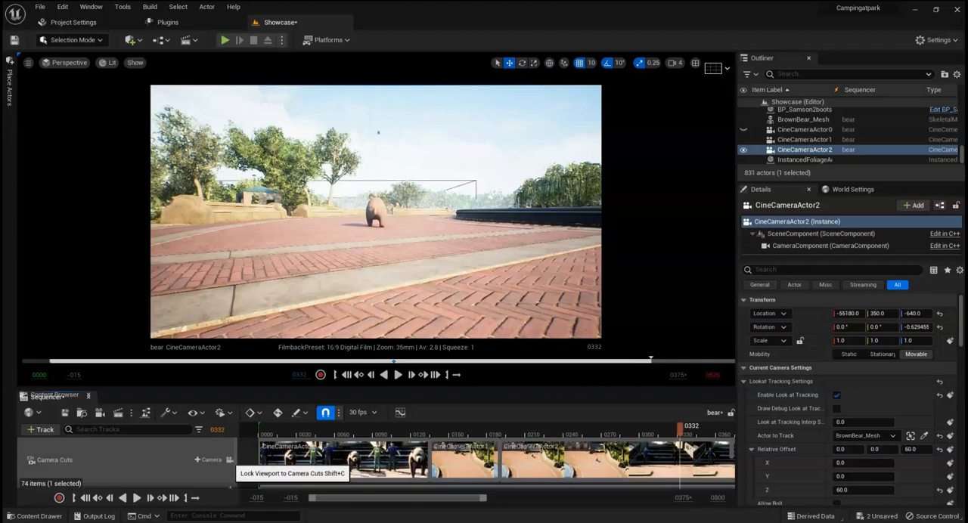
drag(680, 429, 689, 429)
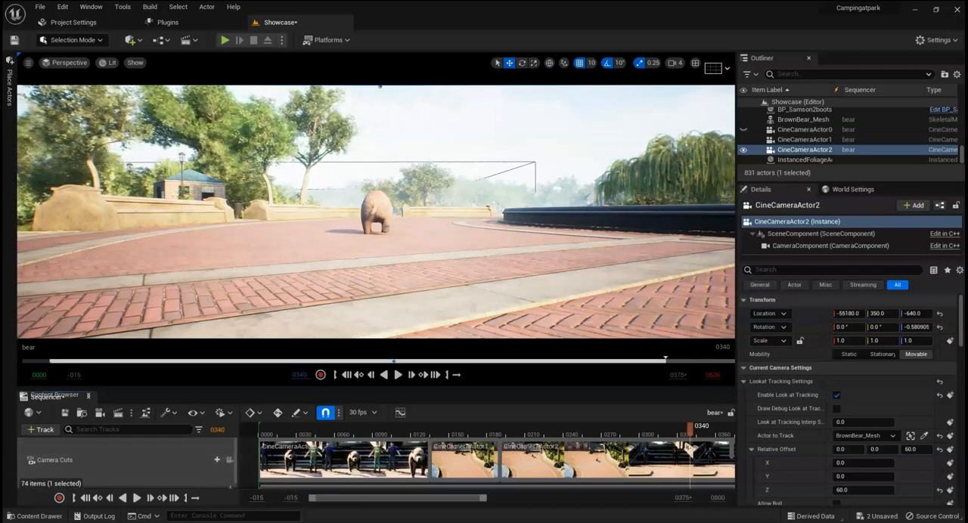
scroll(227, 460, down, 3)
scroll(227, 460, up, 3)
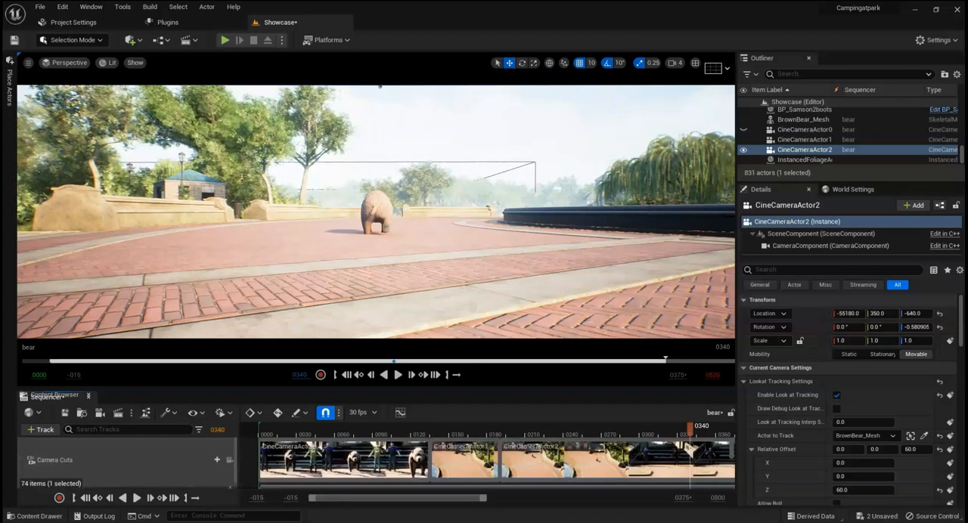
Step: Add a new Cine Camera Actor in front of the bear at its frame 340 position
right_drag(370, 211, 398, 189)
key(w)
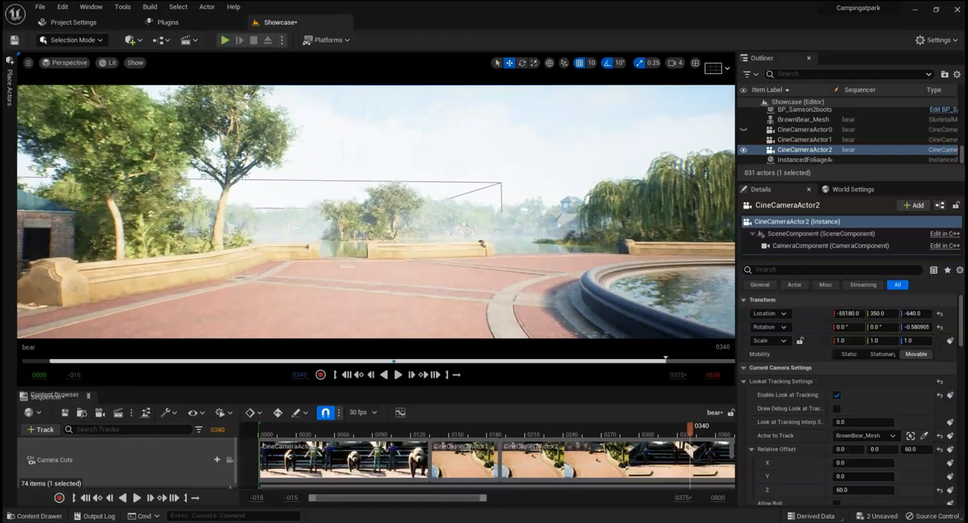
right_drag(397, 189, 264, 189)
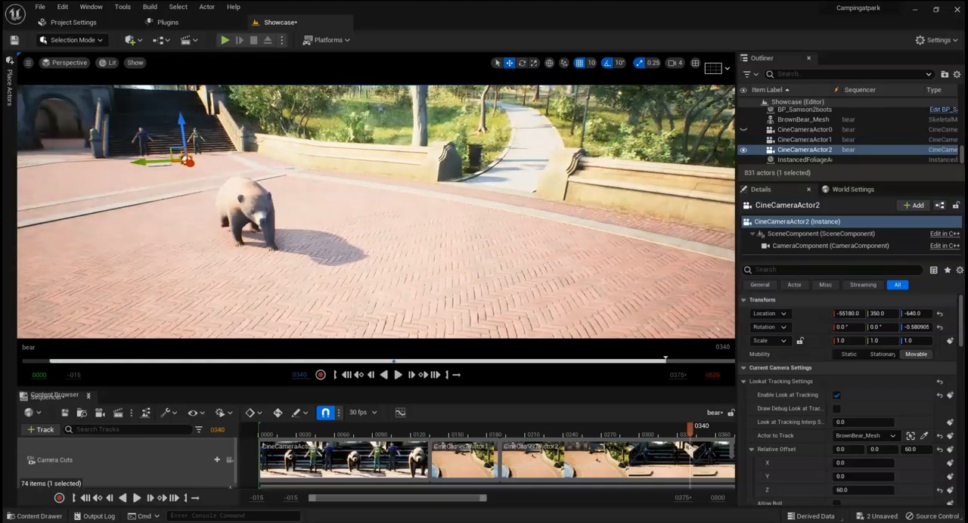
right_drag(265, 189, 140, 189)
key(w)
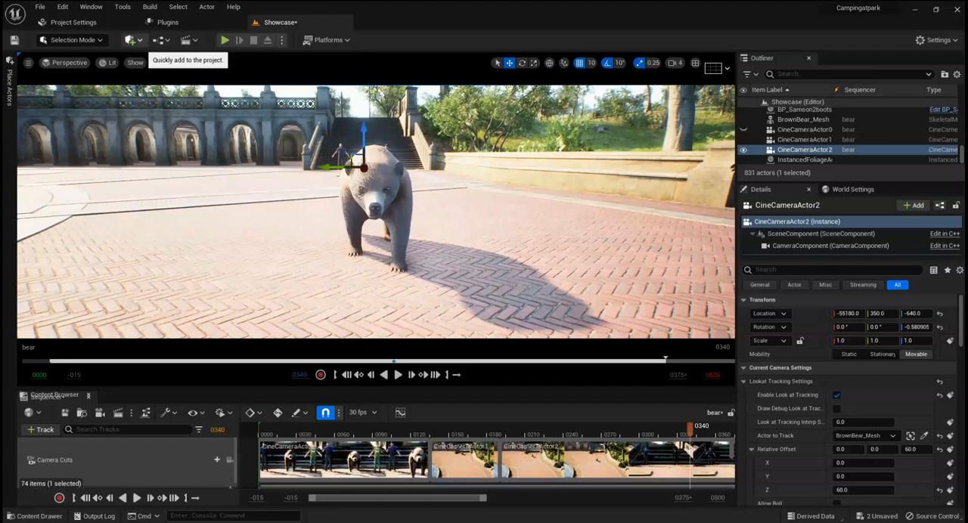
click(130, 39)
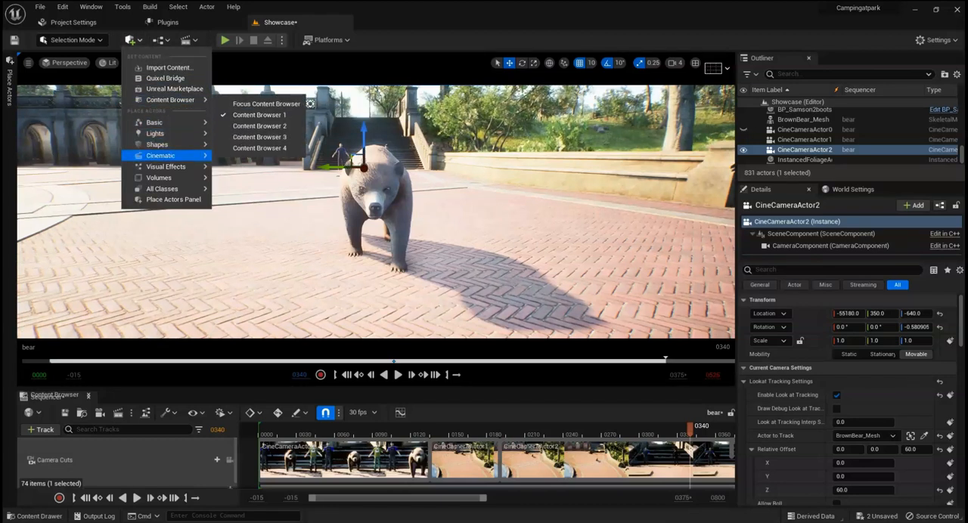
mouse_move(160, 155)
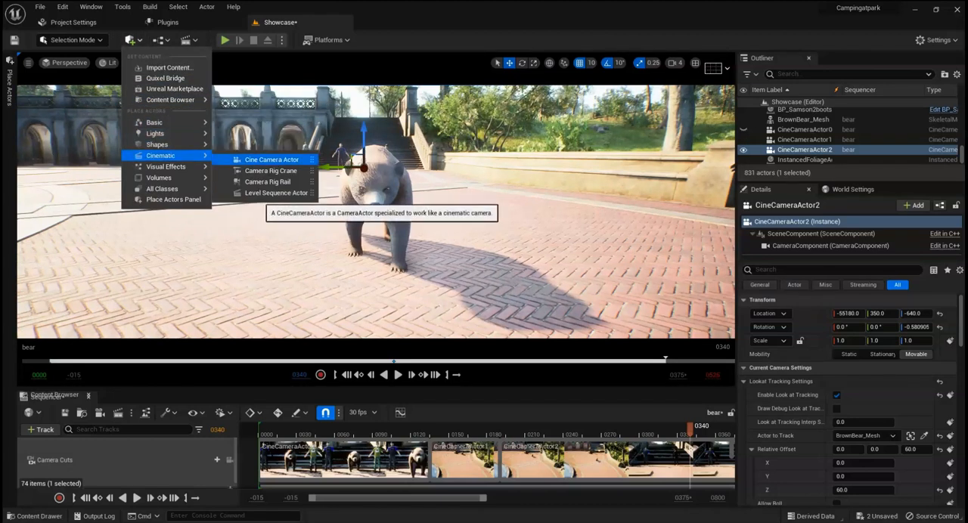
click(272, 159)
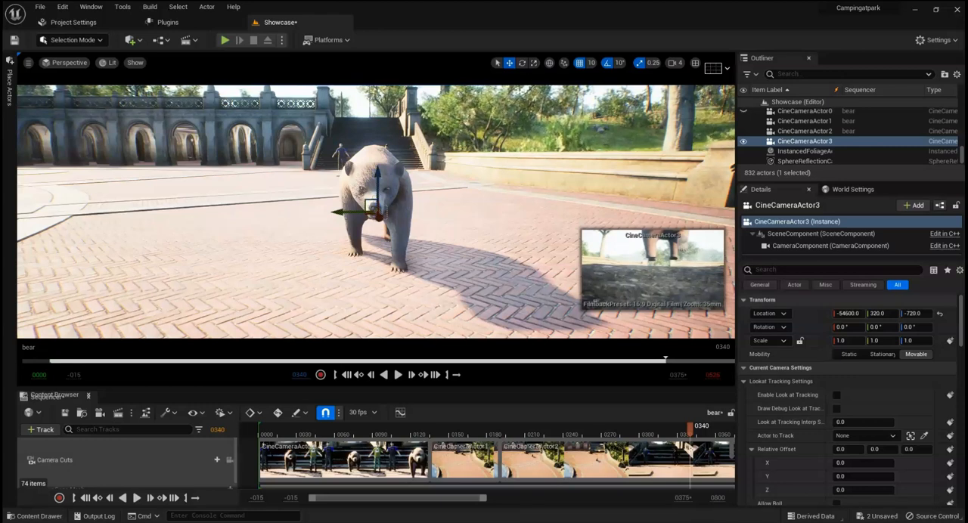
Step: Move CineCameraActor3 ahead of the bear to X -53940, Y -140, and rotate it 180° about Z to face back
right_drag(329, 225, 490, 208)
key(w)
key(s)
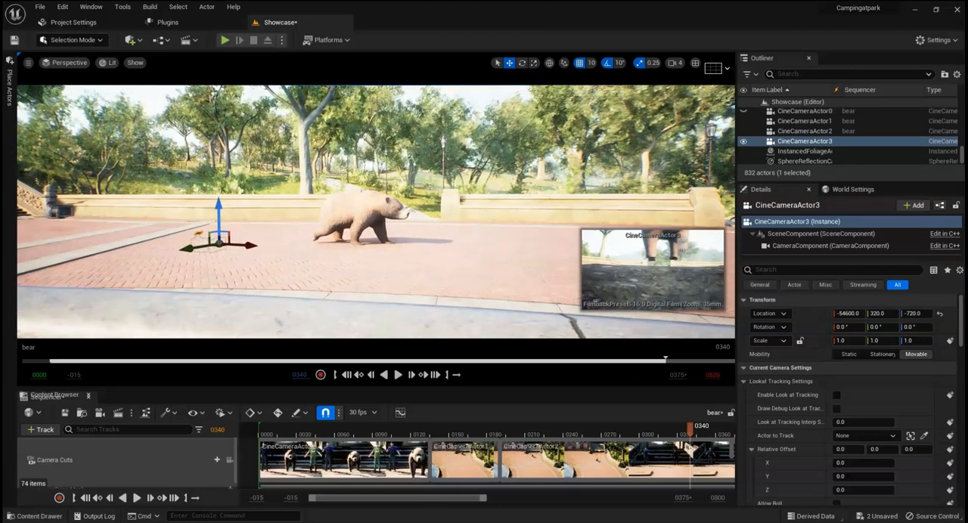
drag(264, 244, 541, 254)
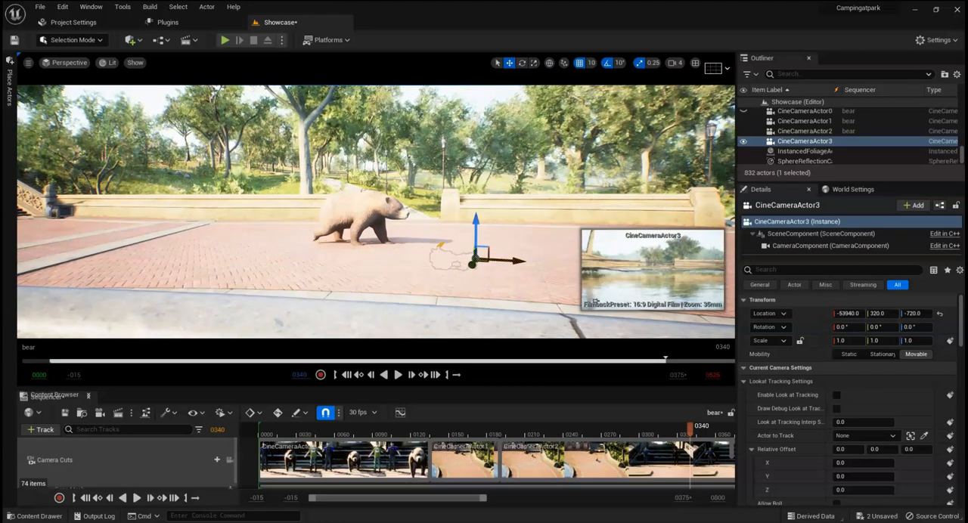
drag(472, 263, 486, 237)
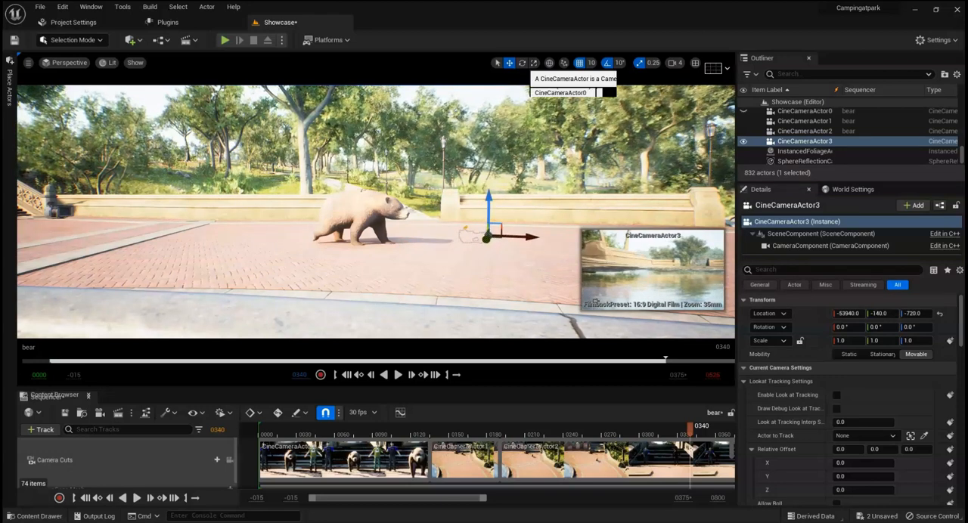
key(e)
drag(465, 229, 415, 236)
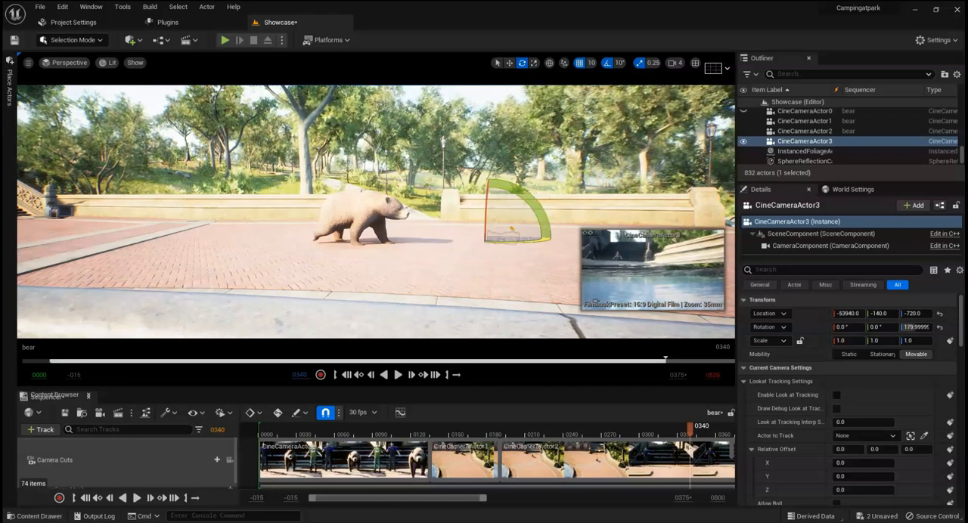
Step: Reposition CineCameraActor3 to X -53800, Y 340, Z -640 to frame the bear from the front
key(w)
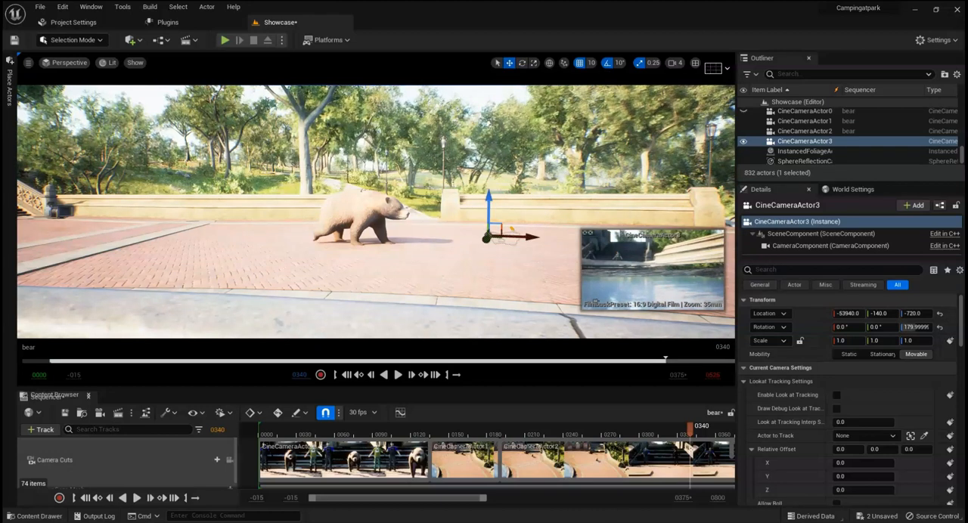
drag(488, 187, 488, 160)
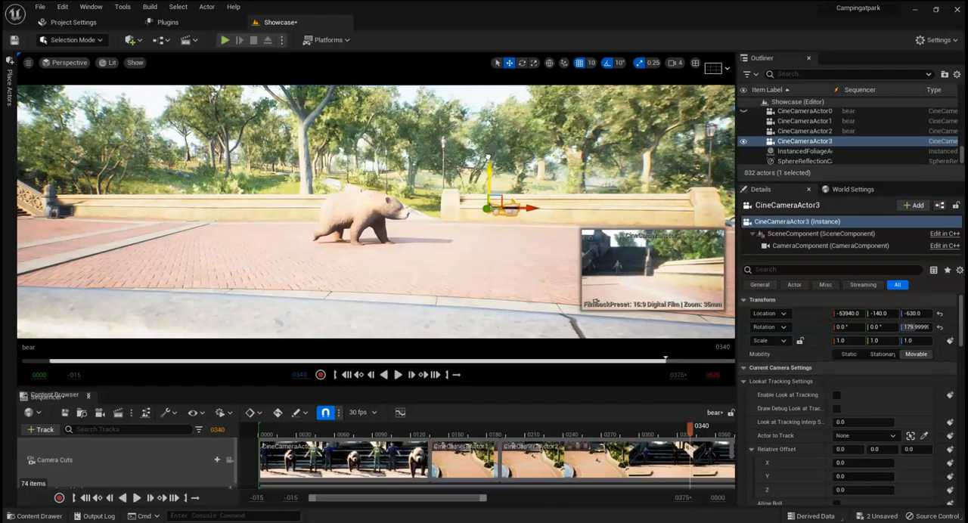
drag(478, 217, 443, 240)
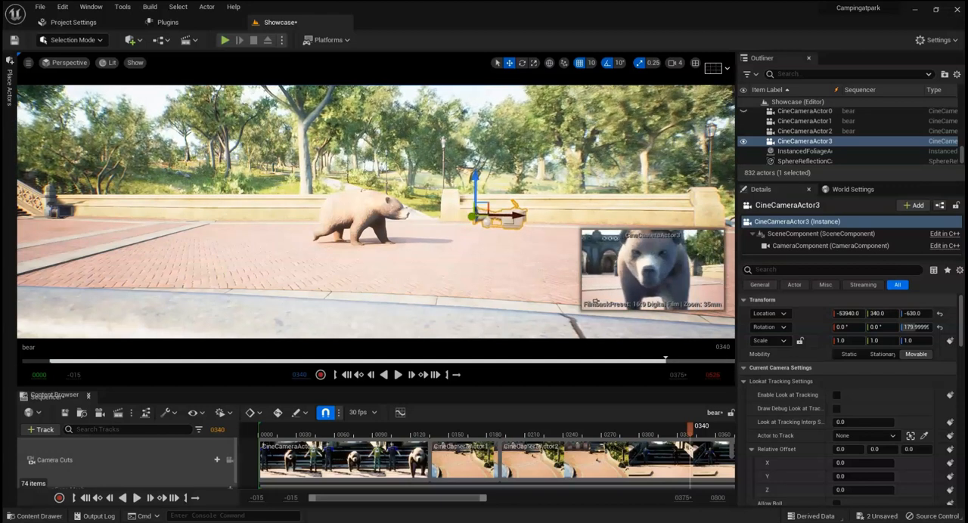
drag(518, 216, 581, 221)
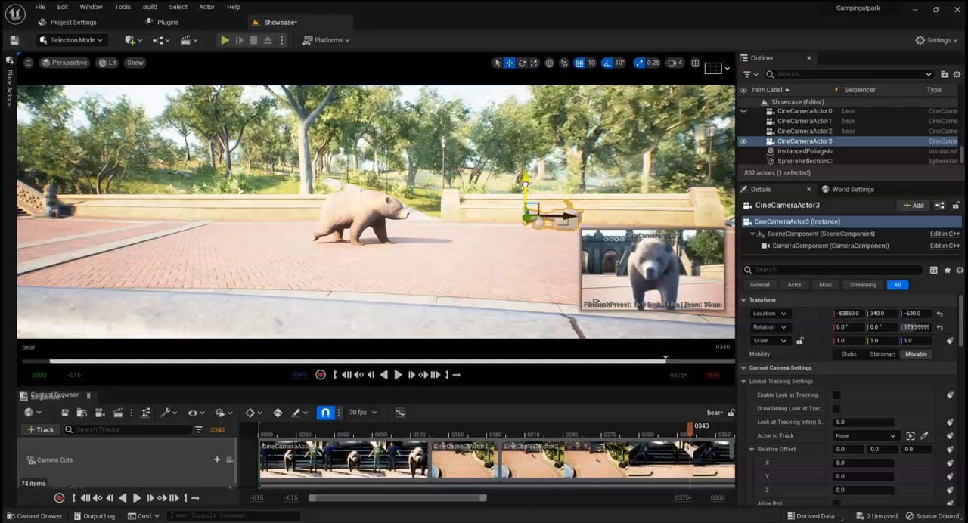
drag(525, 185, 525, 188)
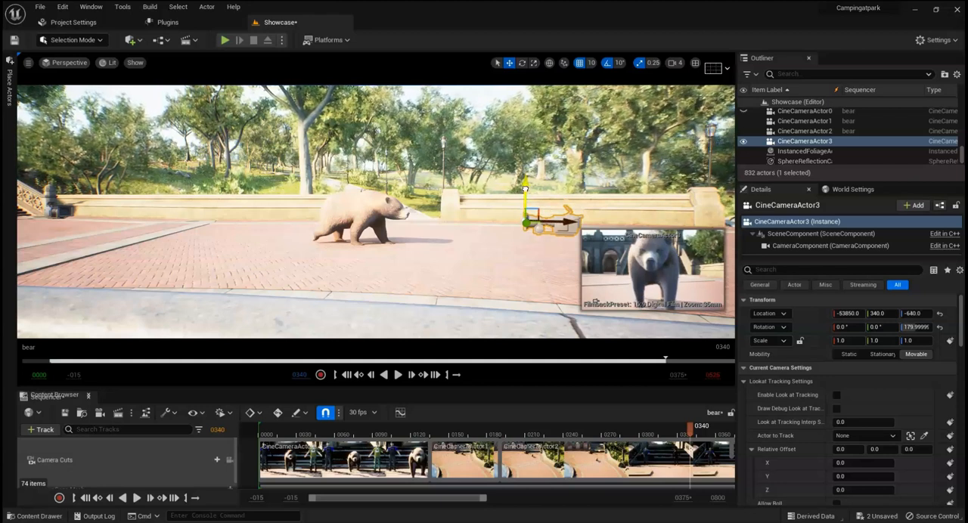
drag(573, 221, 606, 224)
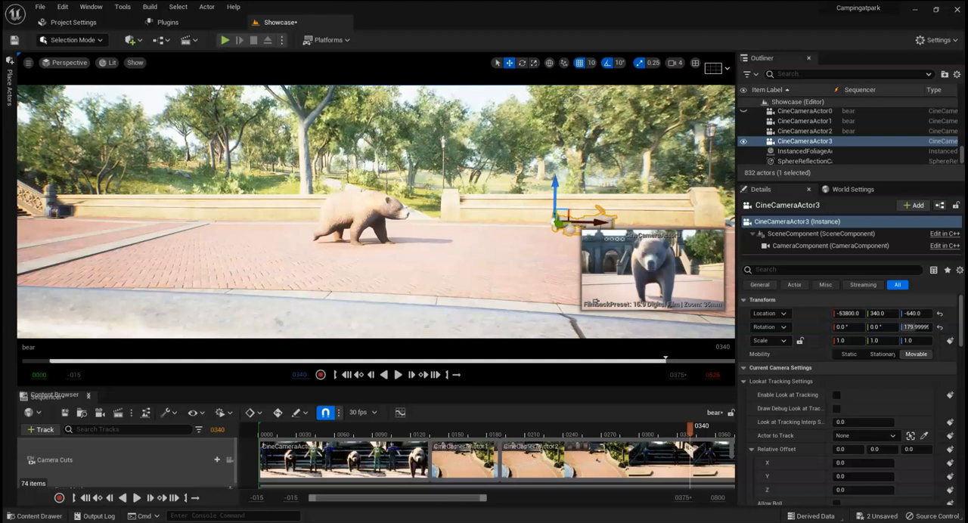
Step: Add CineCameraActor3 as an actor track in the bear sequence
scroll(151, 461, down, 4)
scroll(151, 461, down, 1)
scroll(151, 459, down, 3)
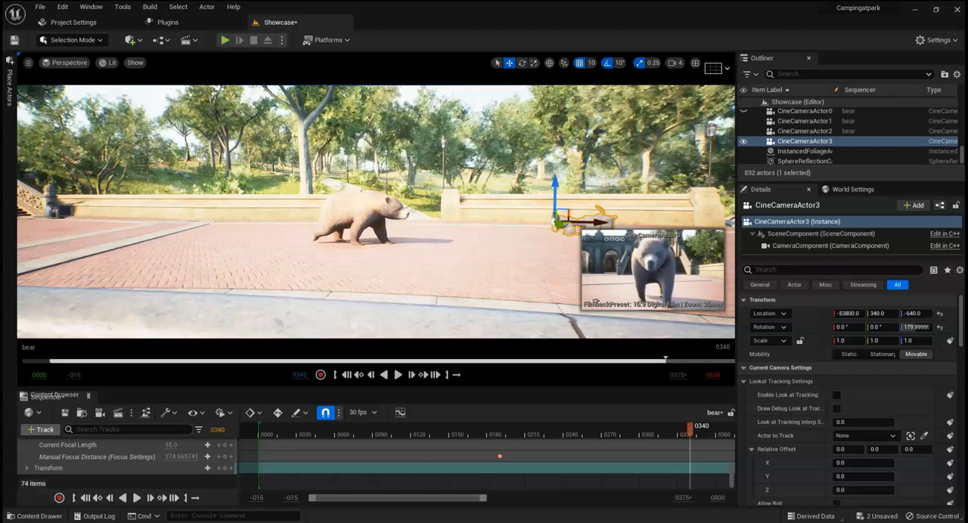
click(41, 429)
mouse_move(83, 254)
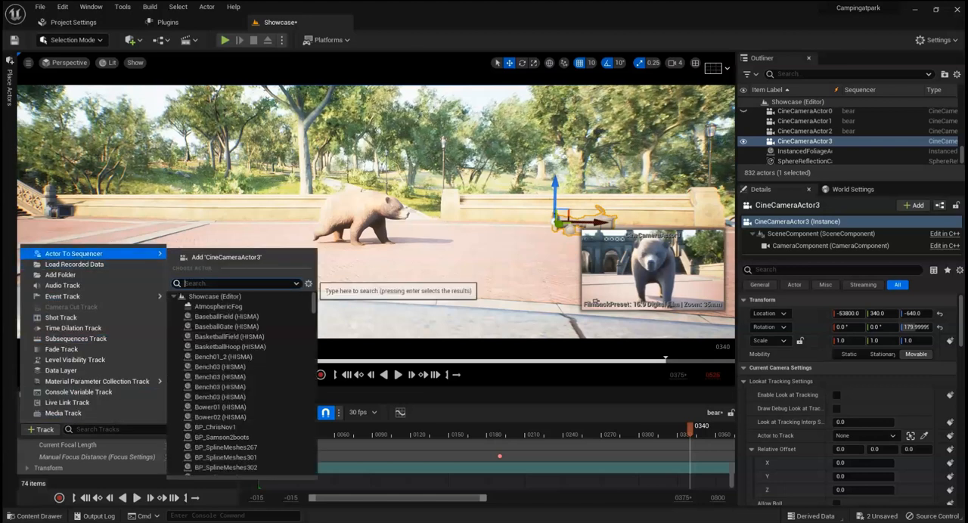
text(ca)
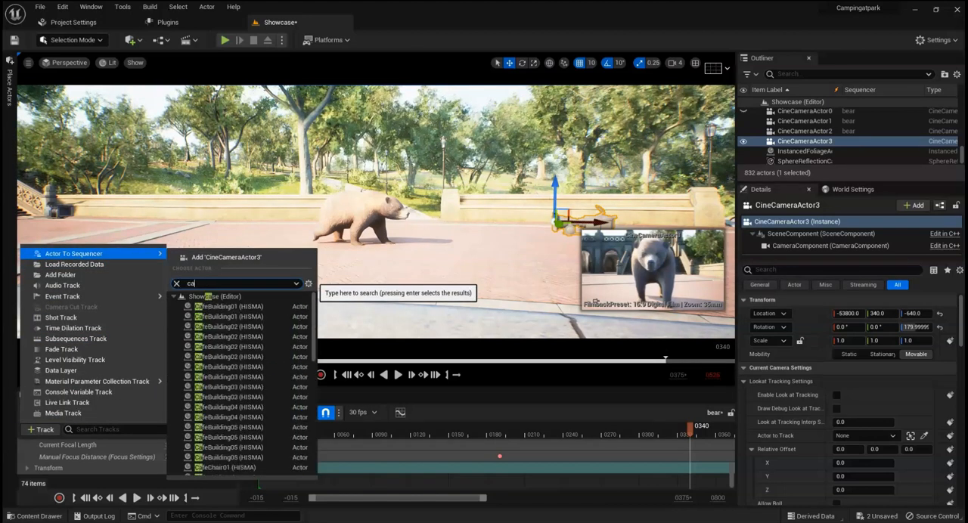
text(in)
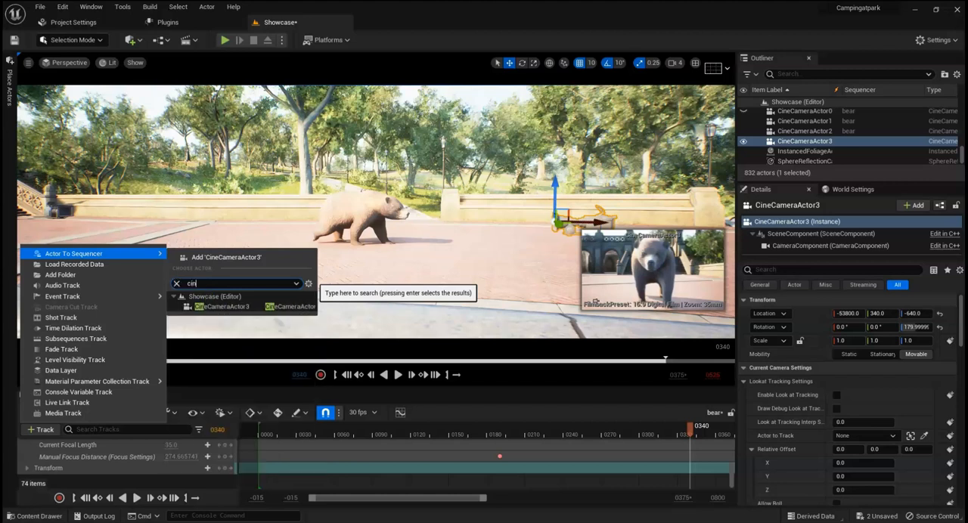
text(ec)
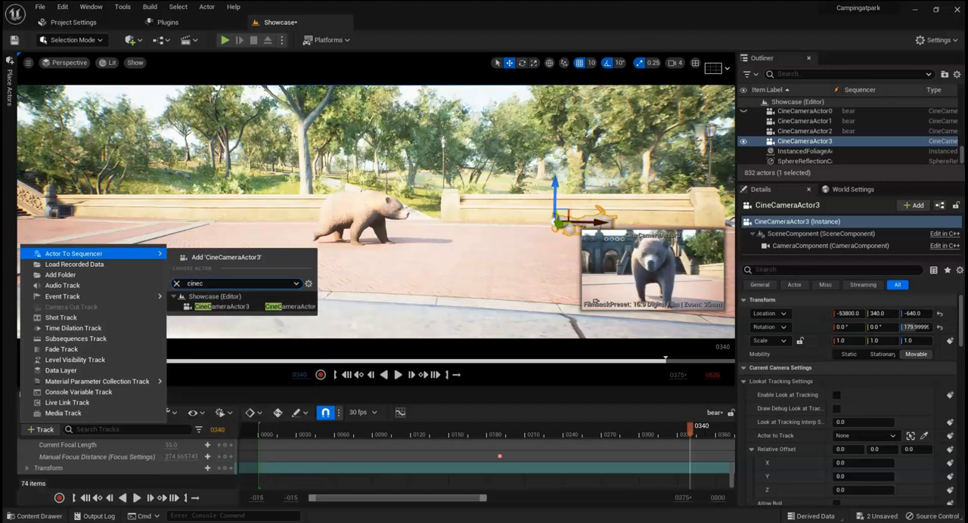
click(227, 307)
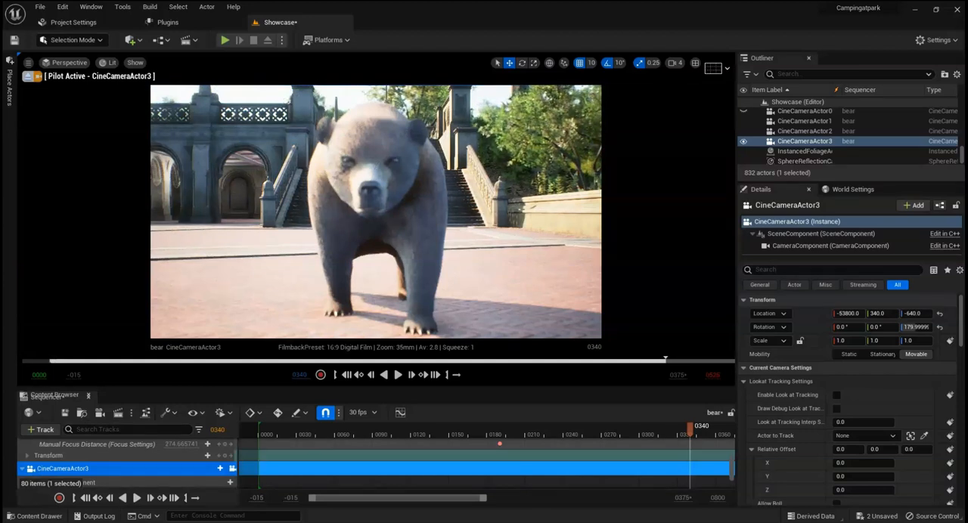
Step: Set CineCameraActor3's manual focus distance to about 276.76 so the bear is sharp, and key it at frame 340
scroll(152, 466, down, 2)
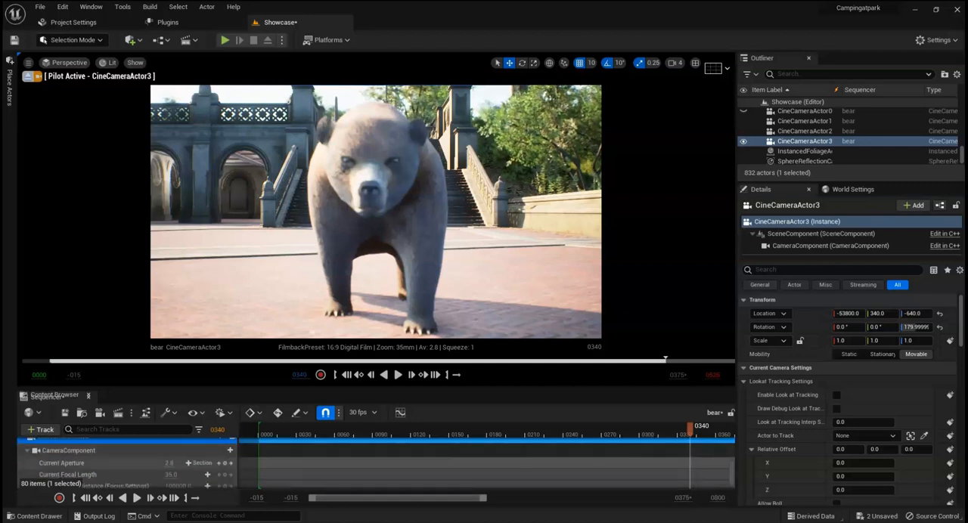
scroll(127, 462, up, 1)
scroll(127, 461, down, 3)
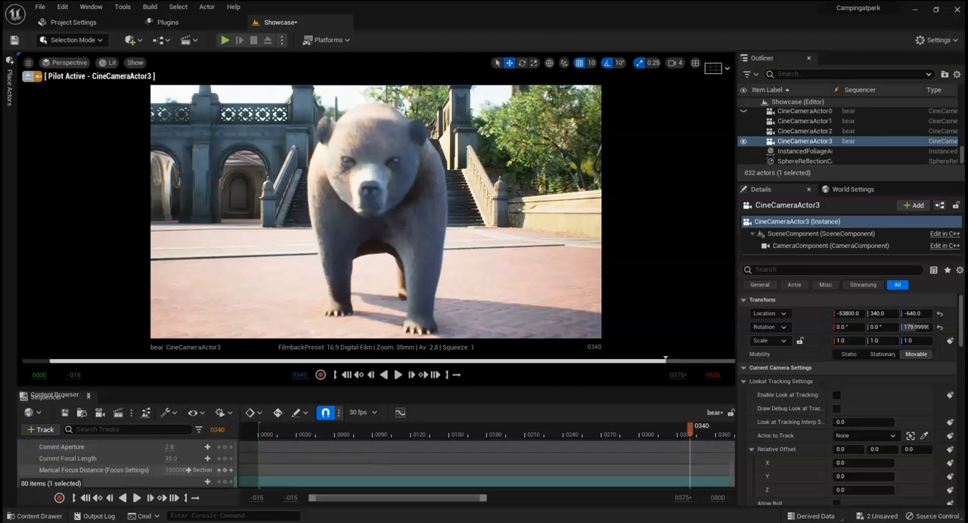
drag(178, 470, 145, 471)
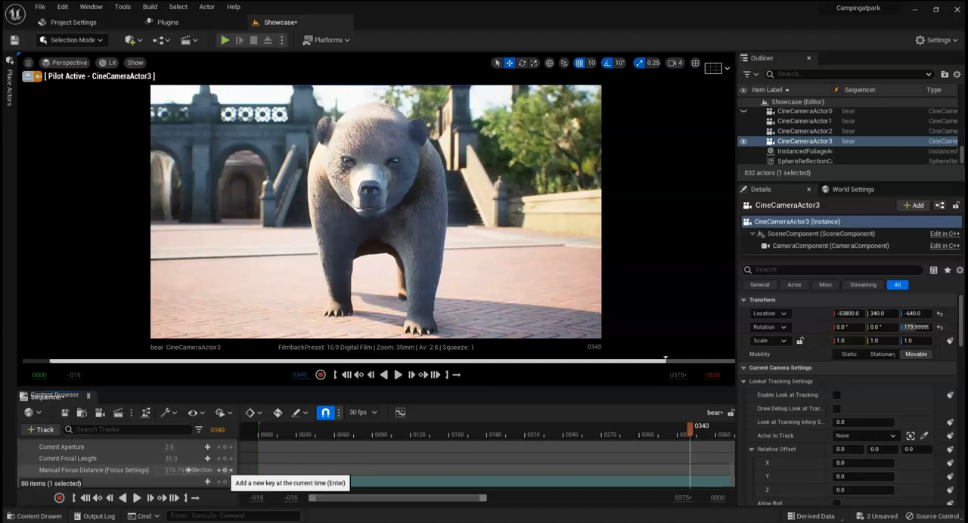
click(224, 471)
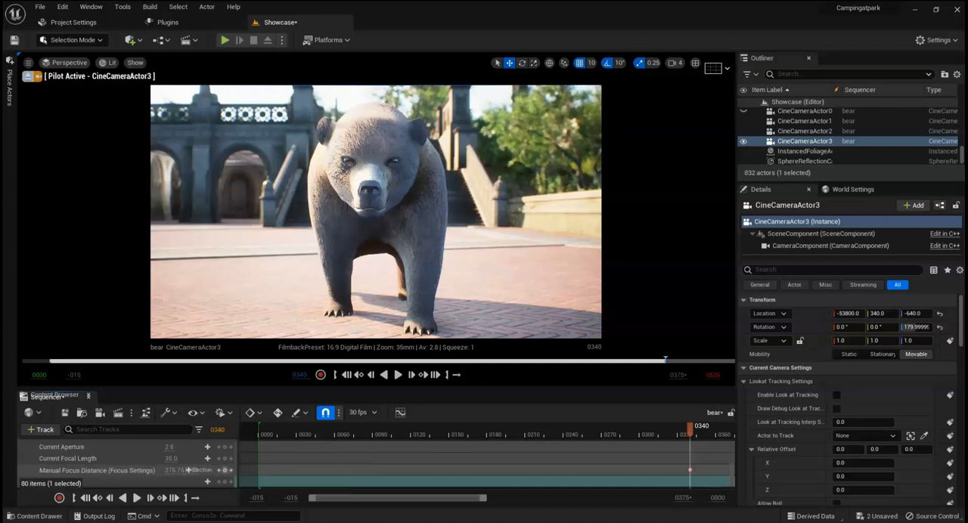
Step: Add a cut to CineCameraActor3 at frame 340 on the Camera Cuts track
scroll(125, 461, up, 5)
scroll(690, 452, up, 10)
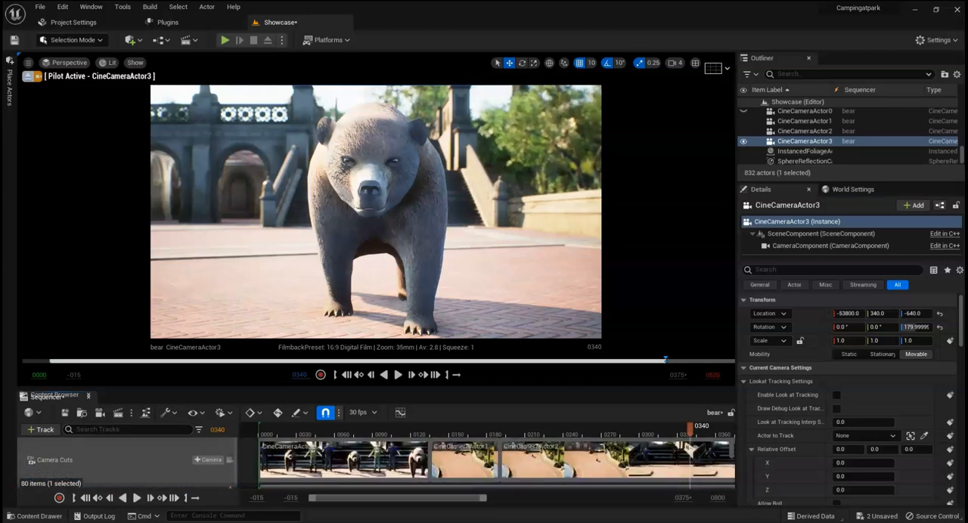
click(208, 459)
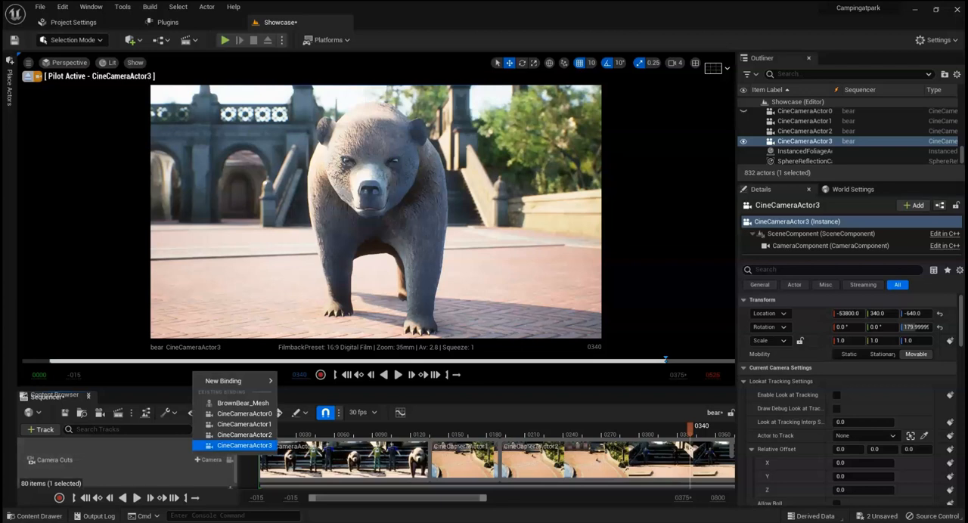
click(242, 446)
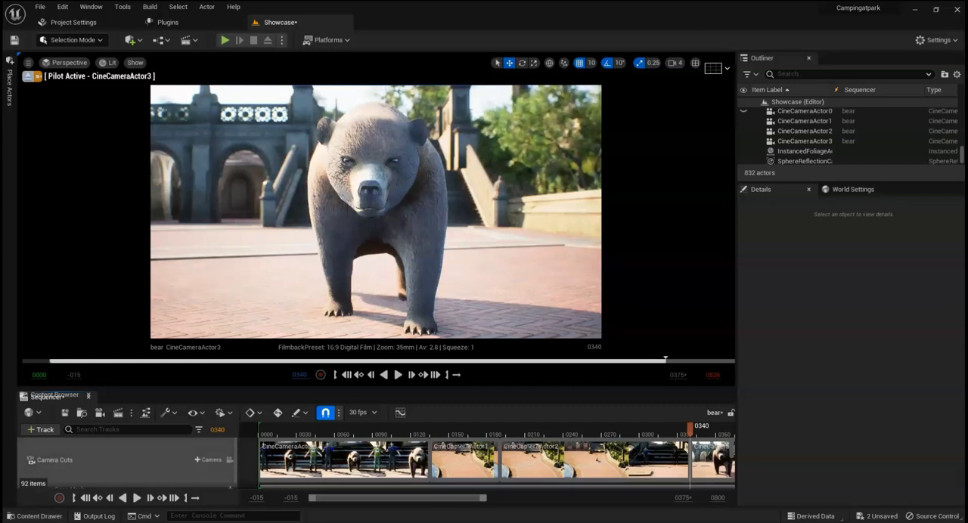
Step: Make CineCameraActor3 track BrownBear_Mesh with look-at tracking enabled and a relative Z offset of about 60.29
scroll(143, 463, down, 9)
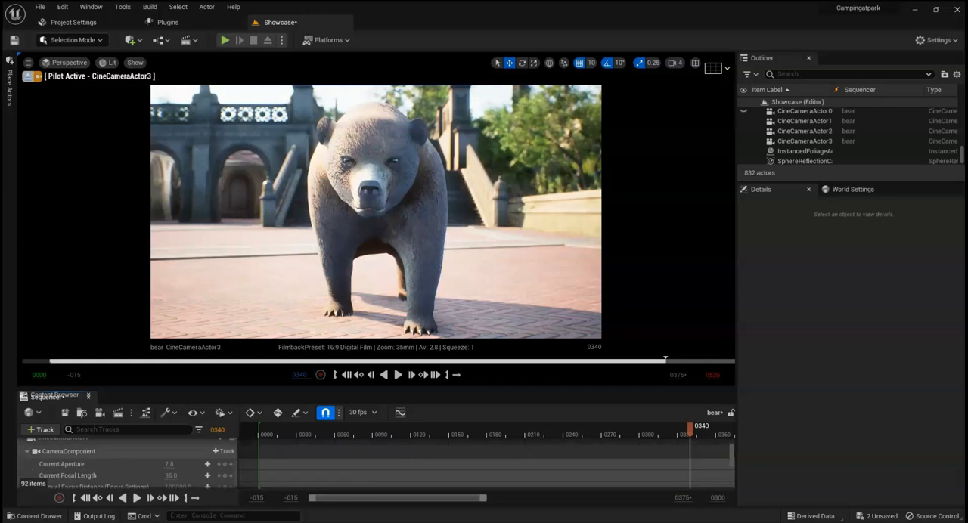
scroll(129, 463, down, 8)
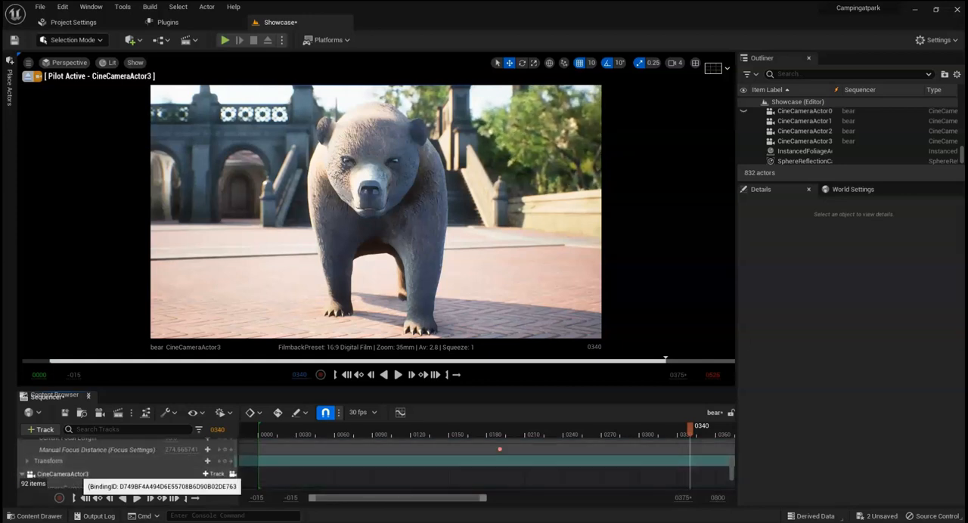
click(62, 474)
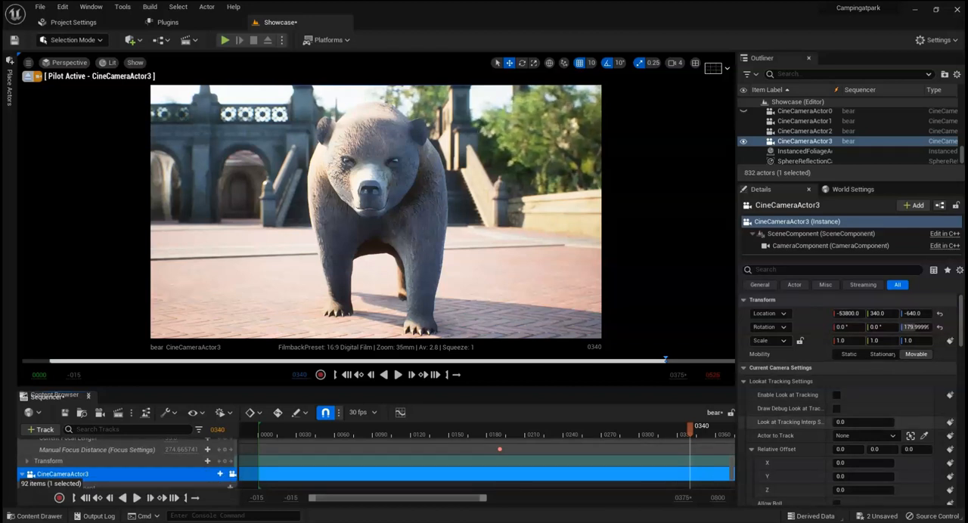
click(910, 436)
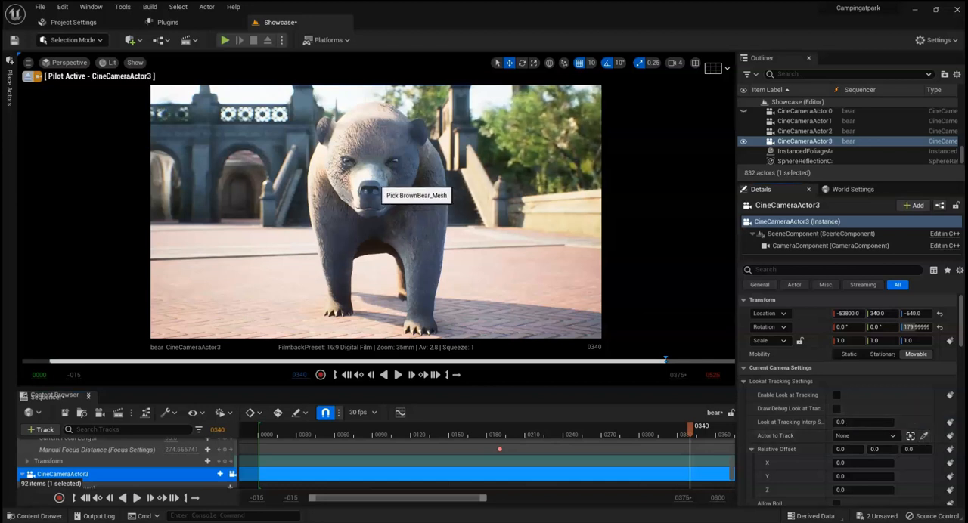
click(380, 191)
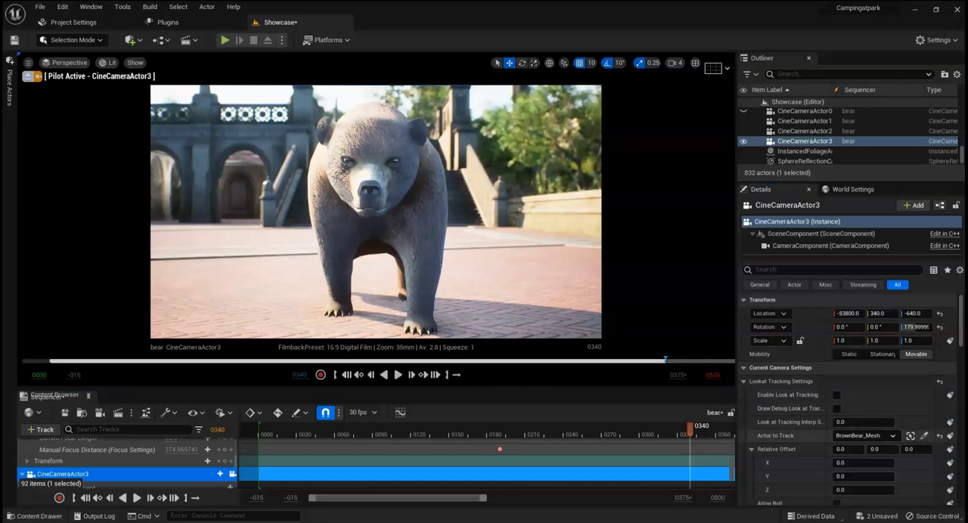
click(836, 395)
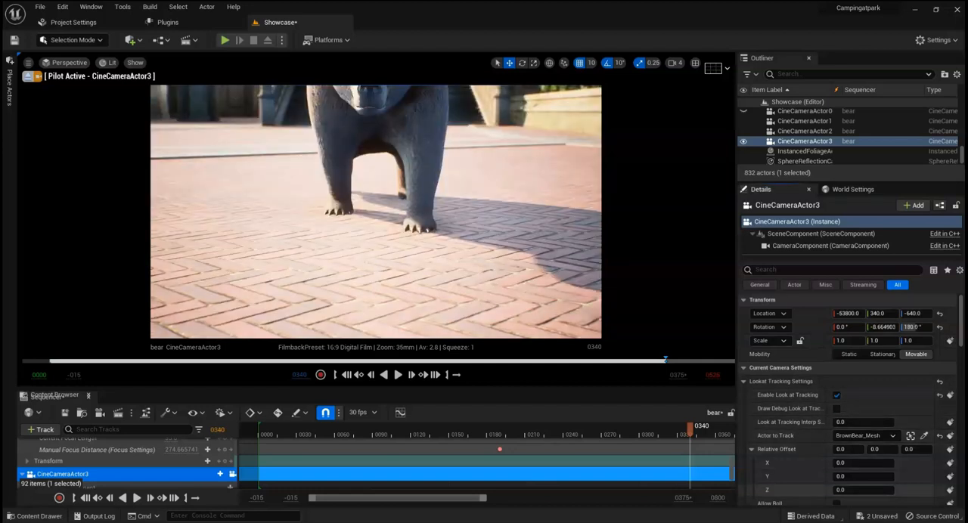
drag(842, 490, 880, 490)
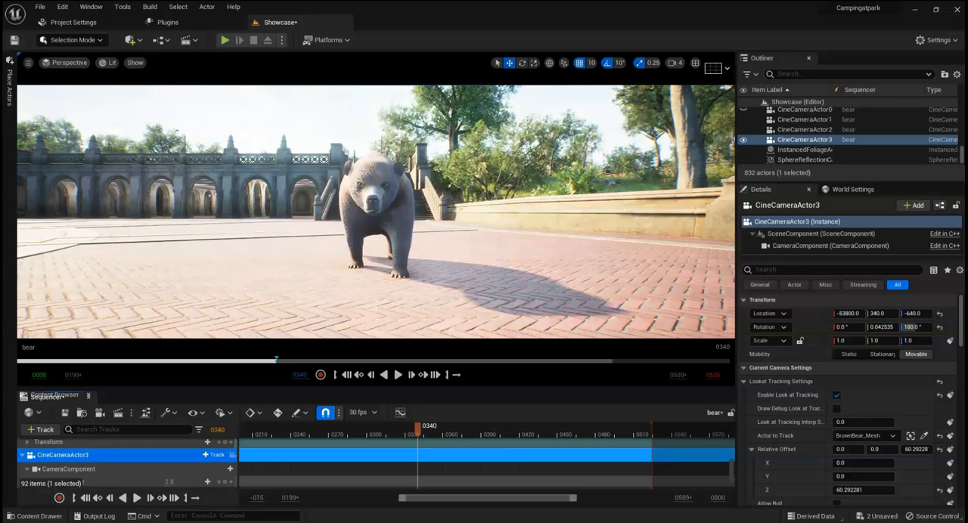
Step: View the bear and CineCameraActor3 from the side and play the sequence through to frame 525
right_drag(376, 211, 584, 216)
key(s)
key(s)
key(s)
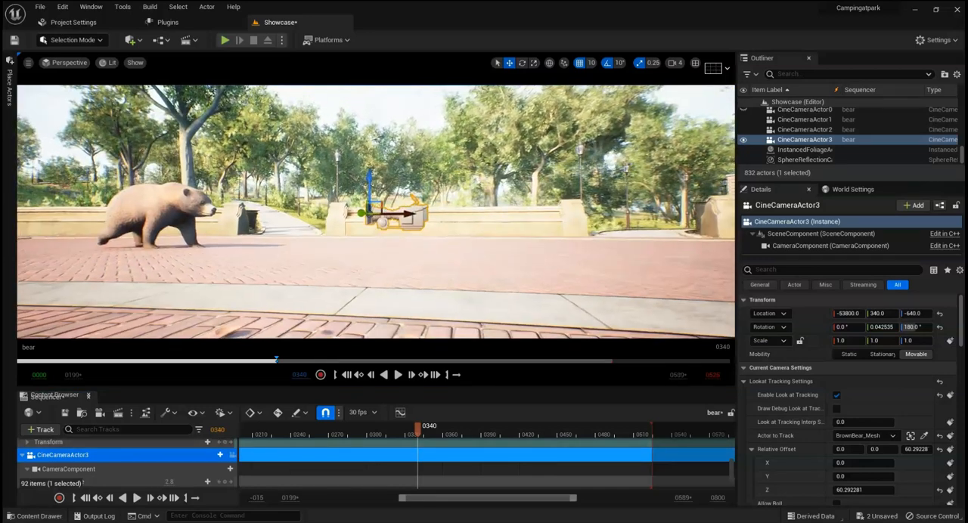
key(space)
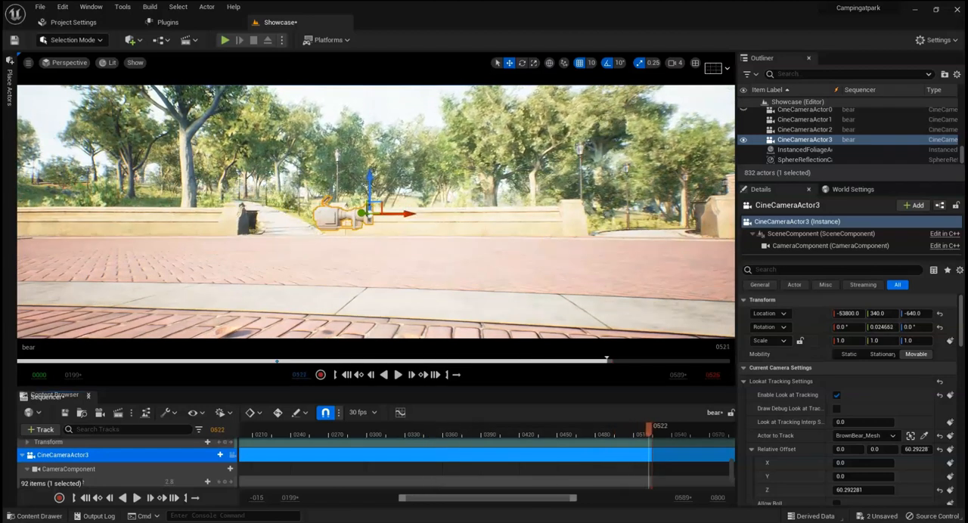
key(Right)
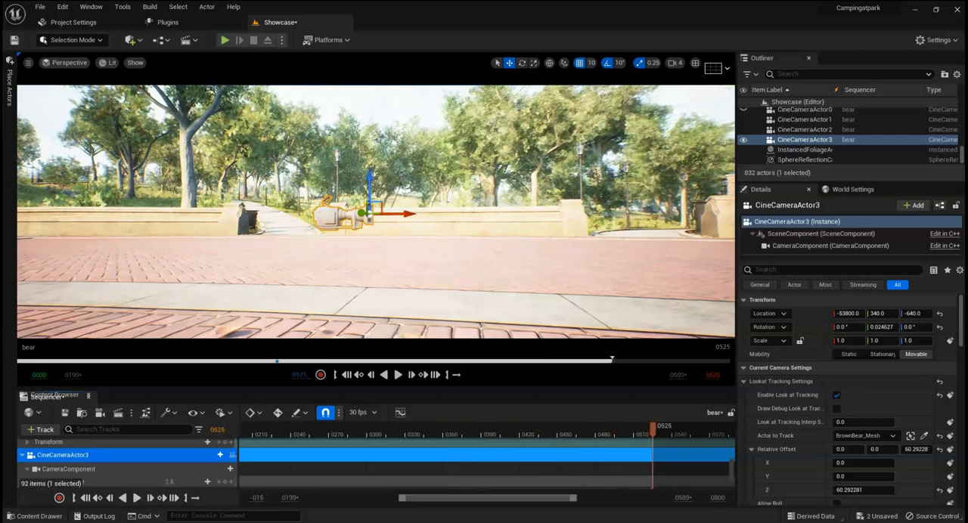
Step: Move CineCameraActor3 along X to -52970, in front of the bear's position at frame 525
right_drag(375, 212, 414, 217)
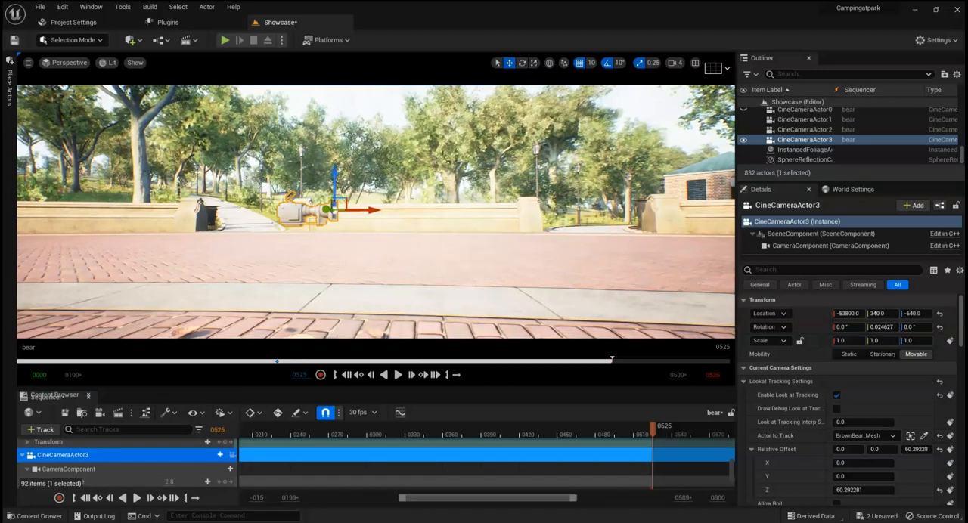
drag(376, 210, 497, 210)
drag(644, 215, 650, 215)
right_drag(650, 215, 730, 257)
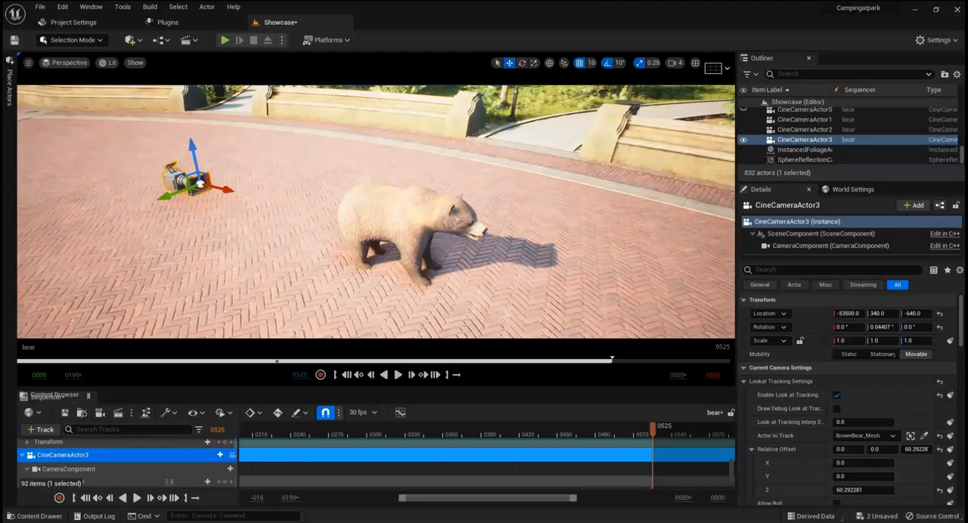
drag(253, 199, 623, 281)
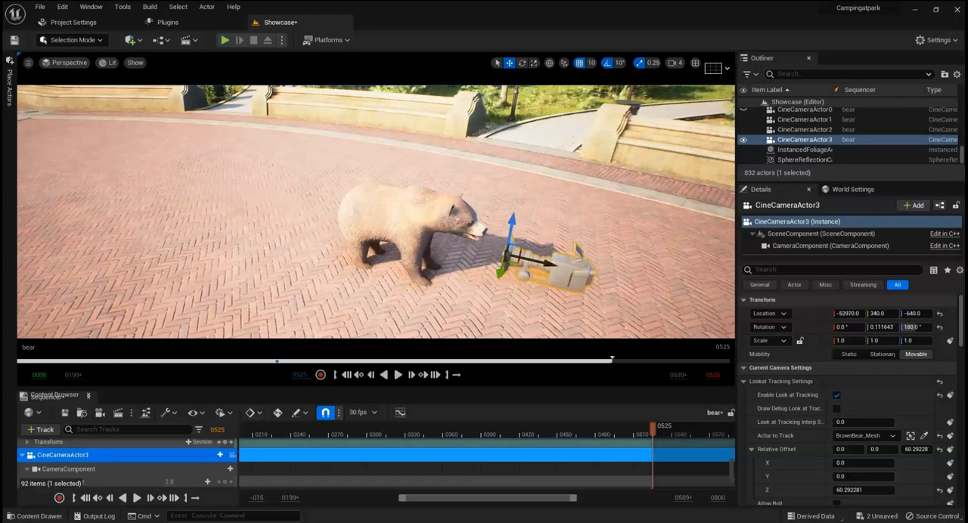
Step: Pilot CineCameraActor3 back to about X -52664 to frame the whole bear, and release it from the viewport
click(232, 455)
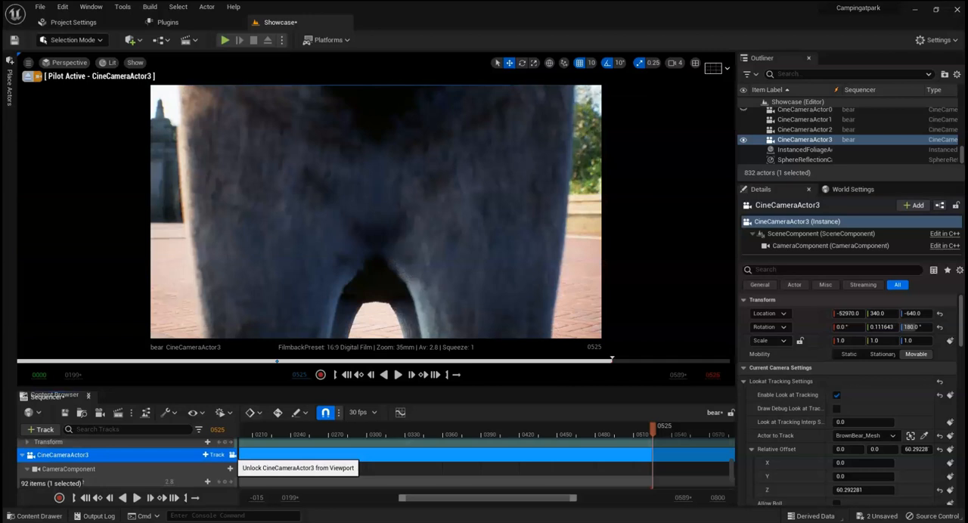
key(s)
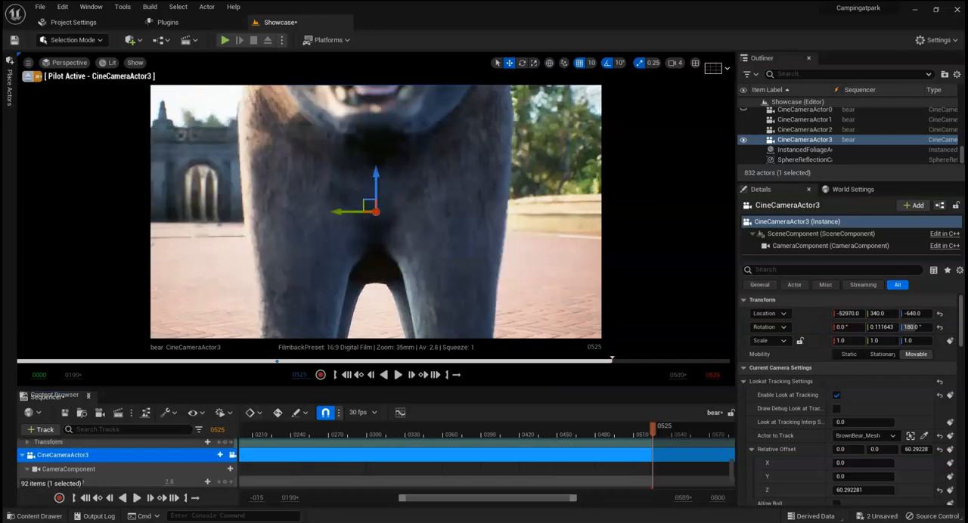
key(s)
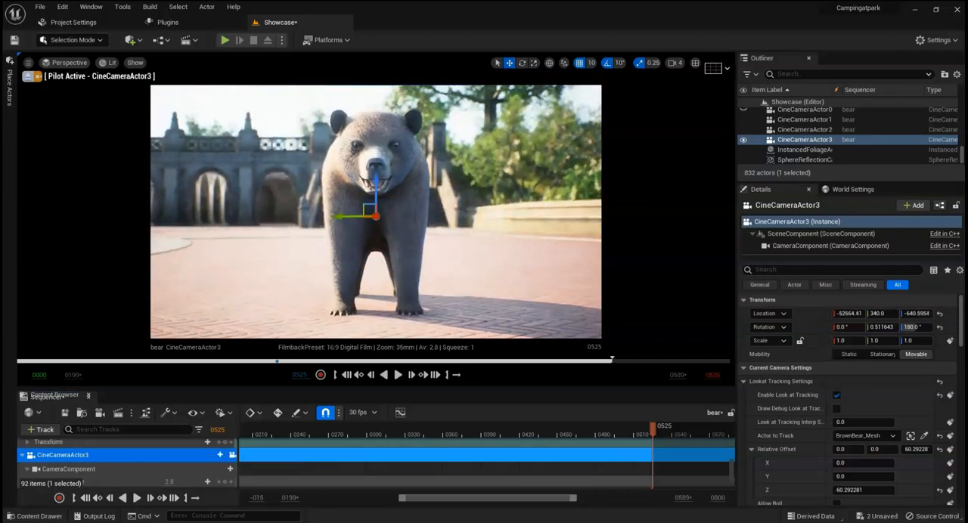
key(g)
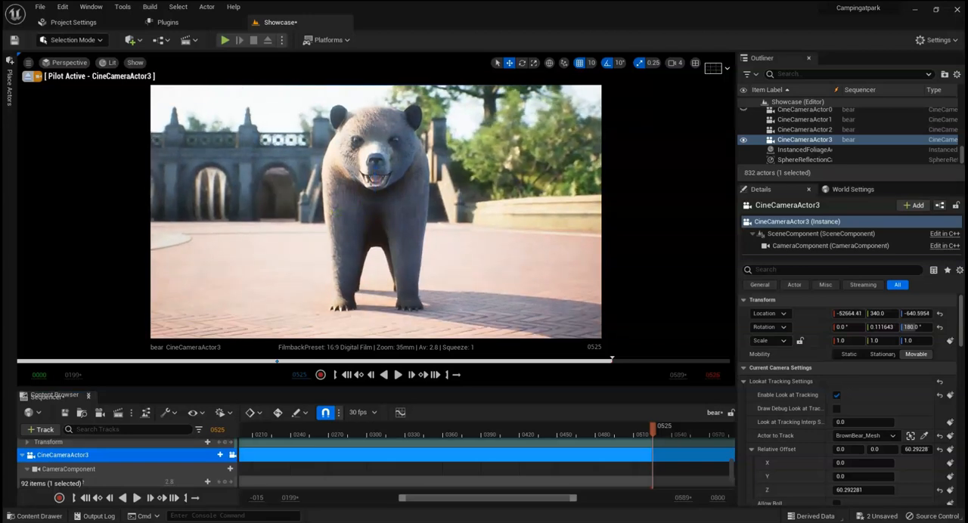
click(232, 454)
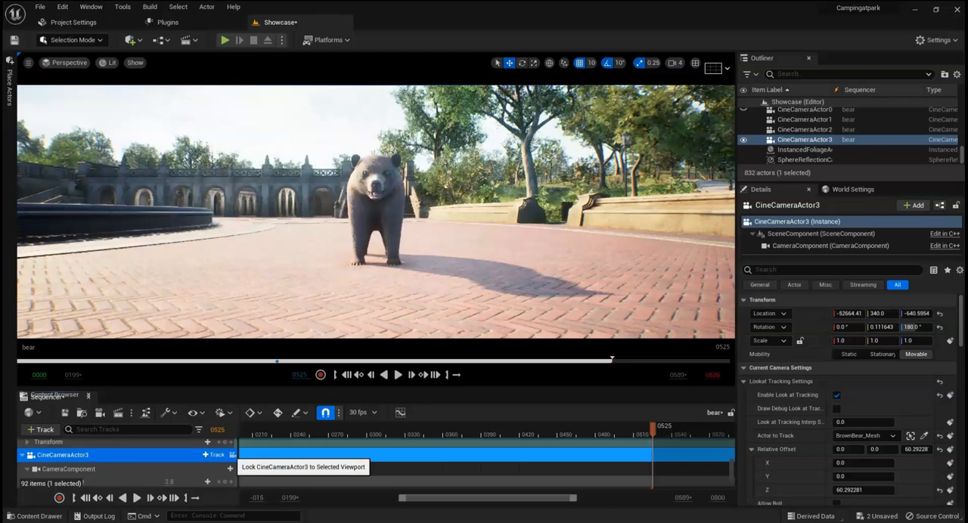
Step: Inspect CineCameraActor3's new position from the side, return to frame 340 and look through the camera
right_drag(363, 227, 567, 231)
key(s)
right_drag(453, 227, 352, 227)
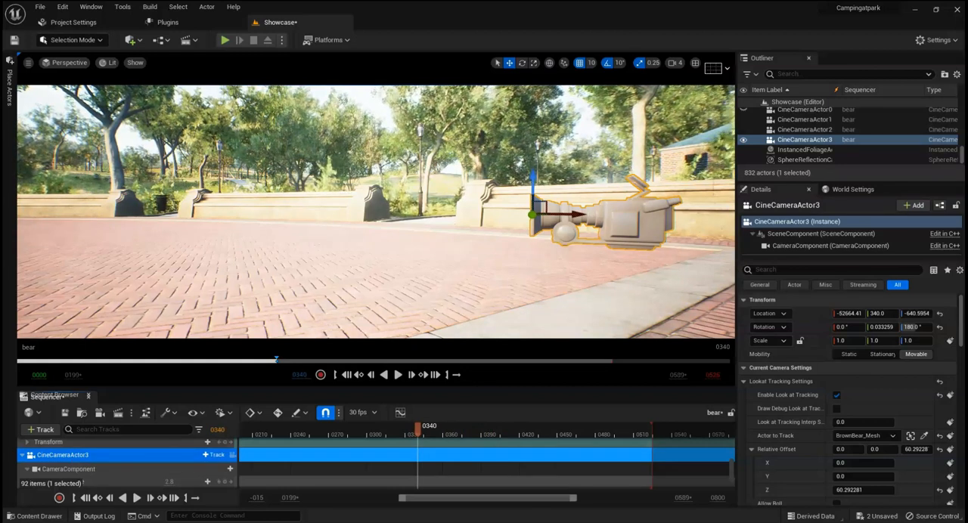
click(232, 454)
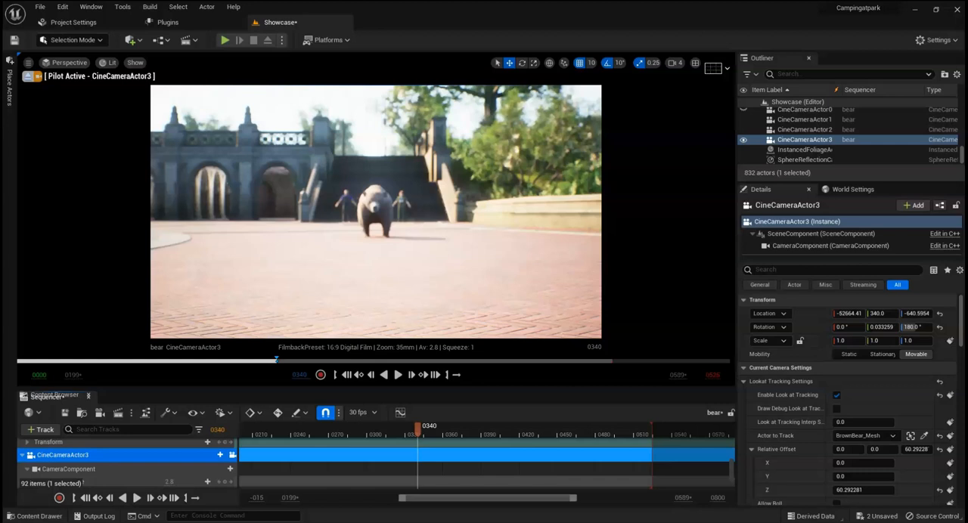
Step: Set CineCameraActor3's focus method to Tracking and pick BrownBear_Mesh in the scene as the actor to track
scroll(786, 404, down, 1)
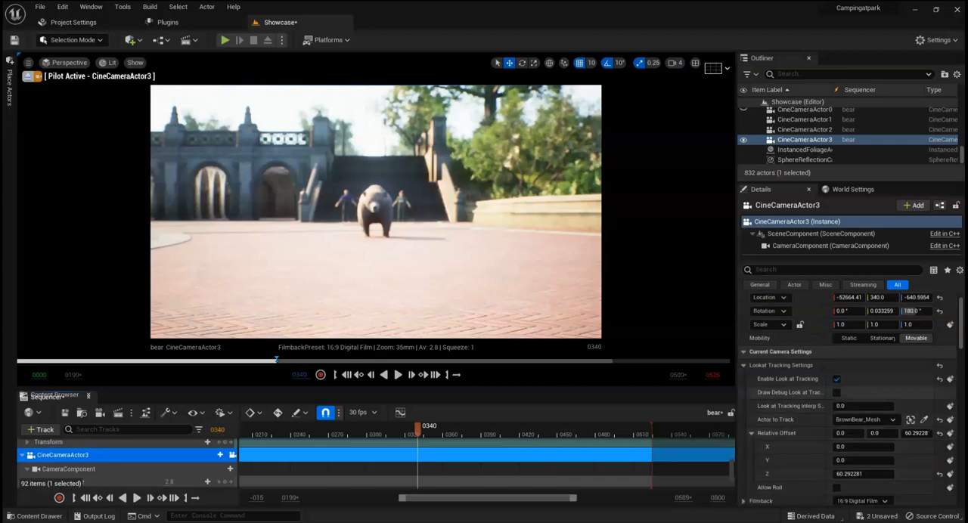
click(752, 434)
click(744, 366)
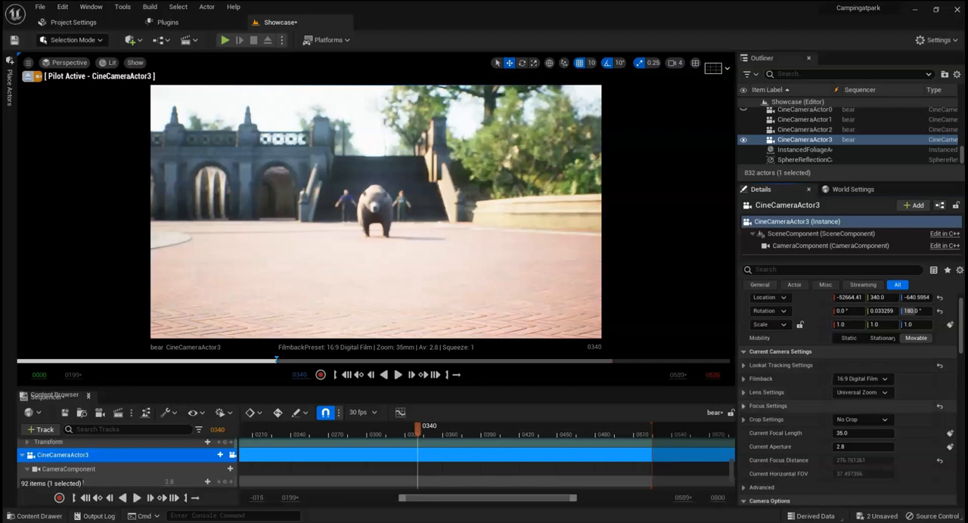
click(744, 406)
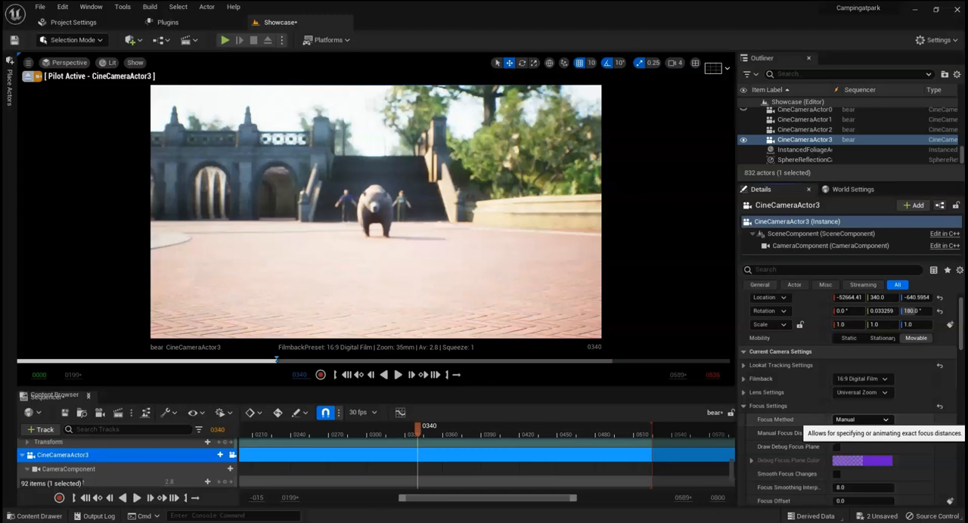
click(861, 419)
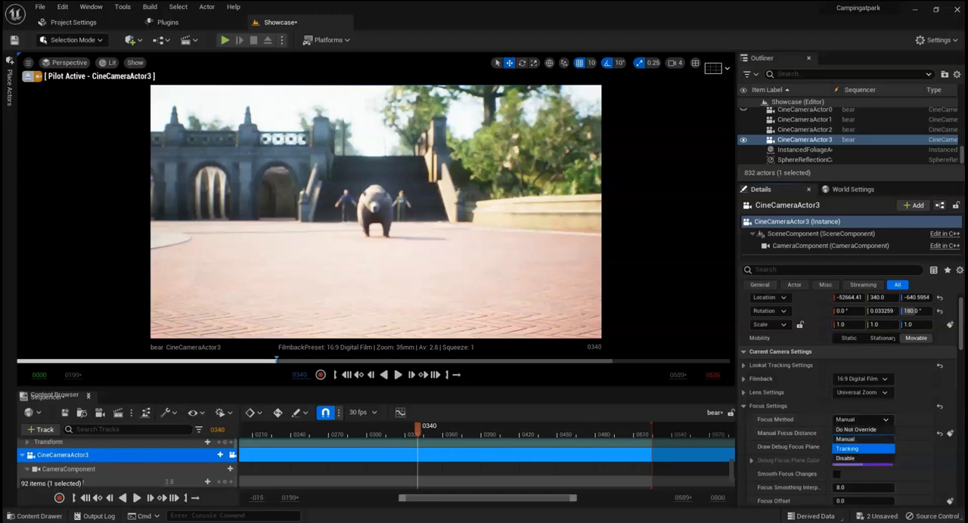
click(847, 449)
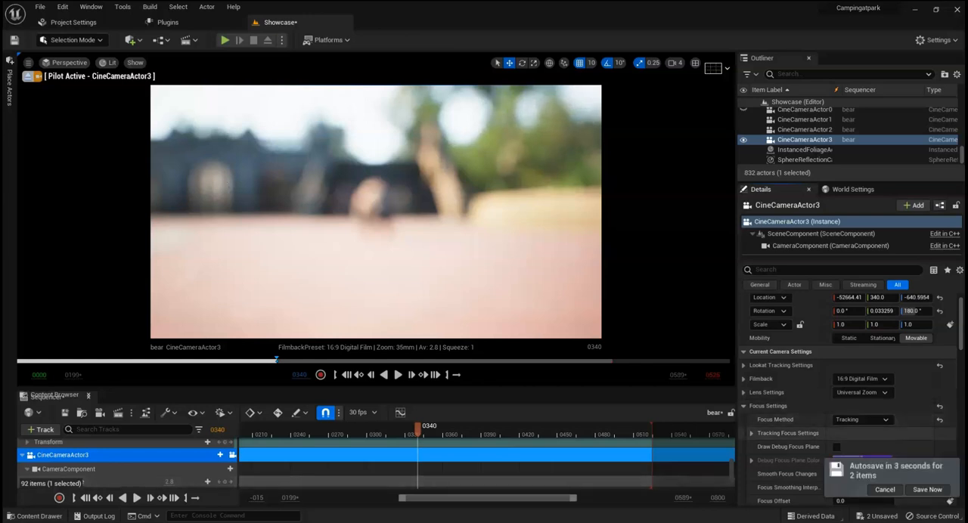
click(751, 433)
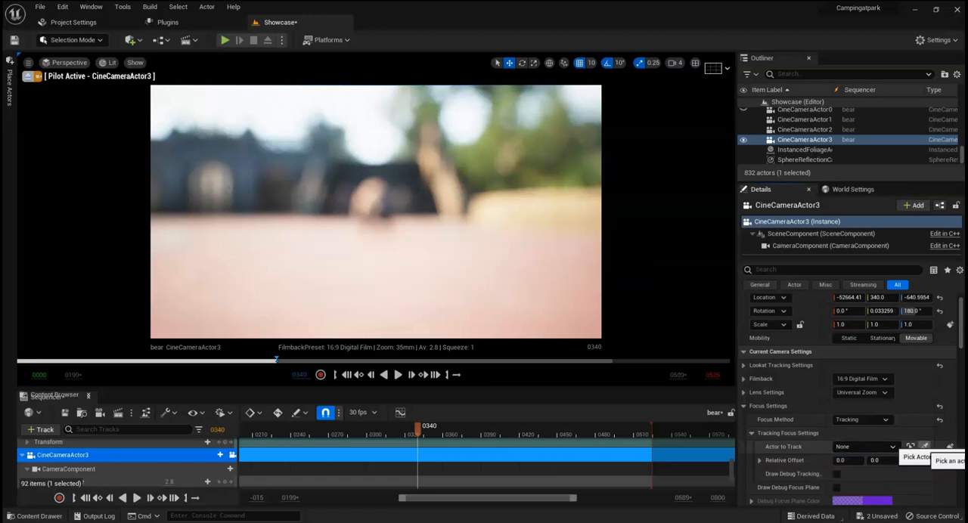
click(923, 446)
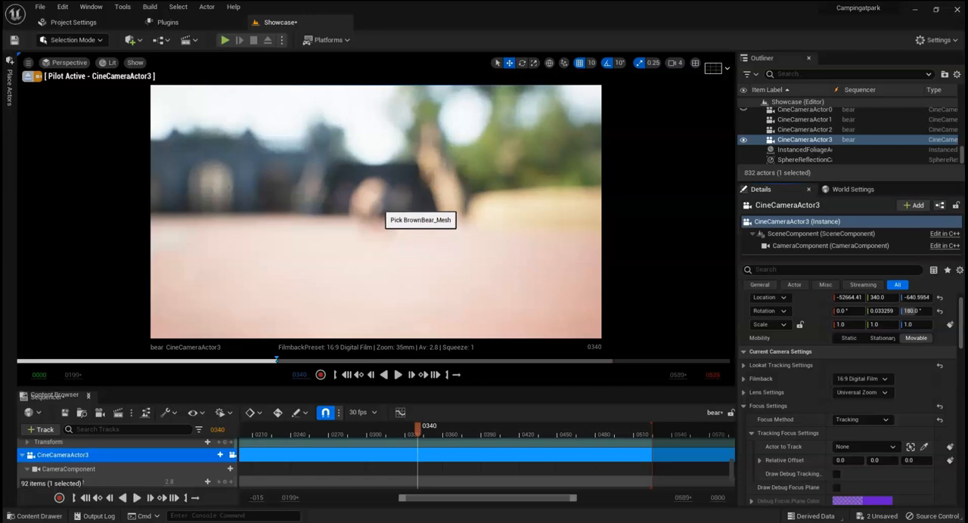
click(380, 210)
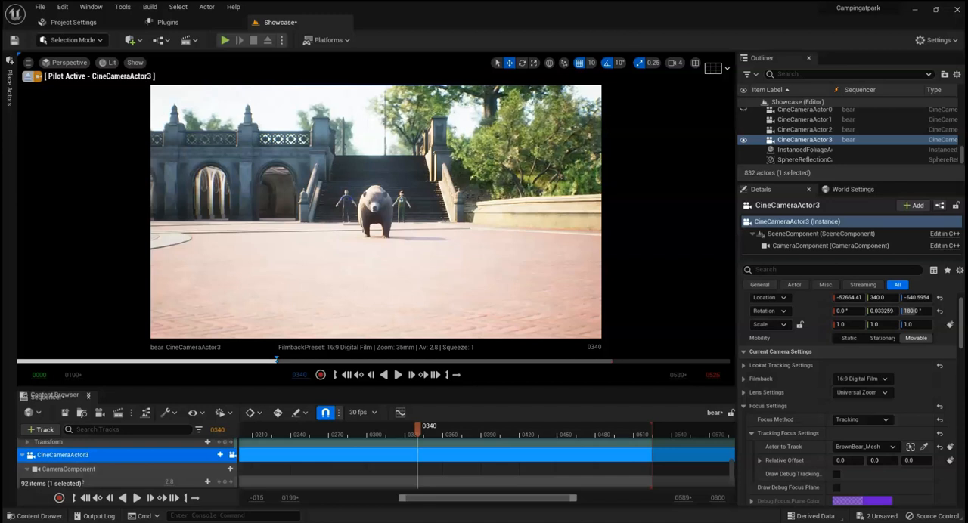
Step: Play the shot through CineCameraActor3 to frame 527 to check the tracked focus, and release the viewport from the camera
key(space)
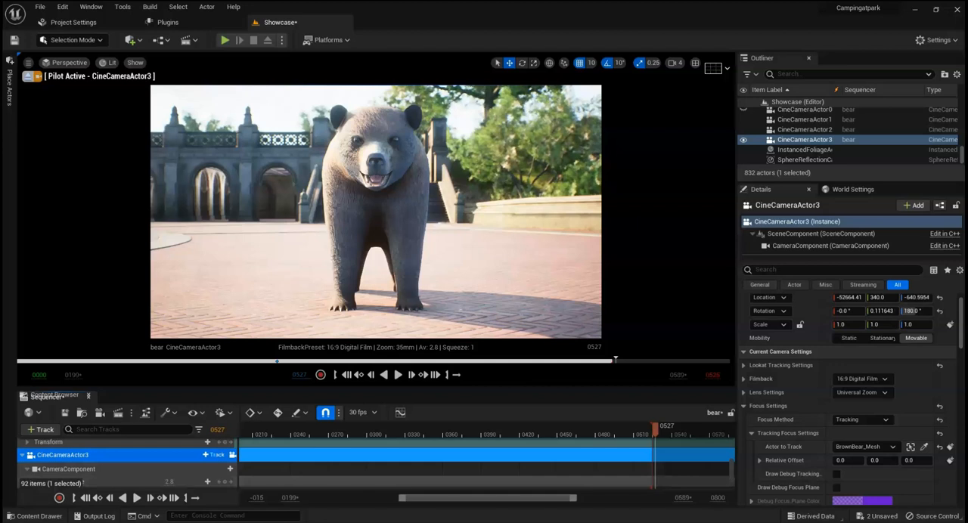
click(232, 454)
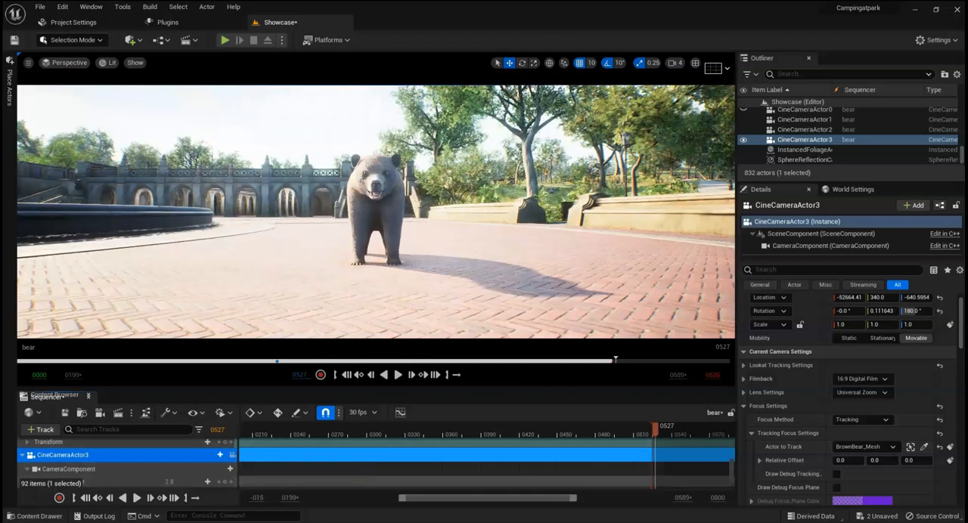
Step: Play the sequence from frame 0 through the camera cuts, save it, and unlock the viewport from the cuts
drag(655, 429, 261, 429)
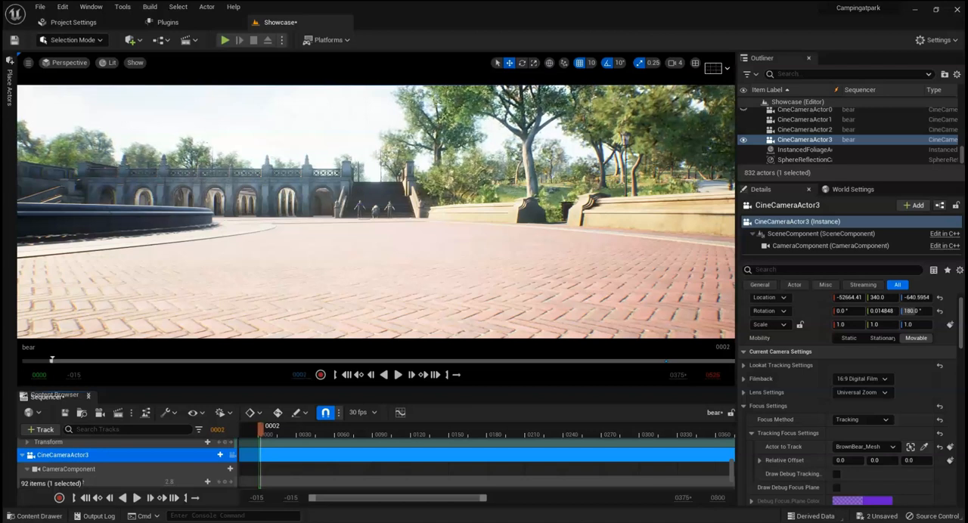
scroll(151, 461, up, 7)
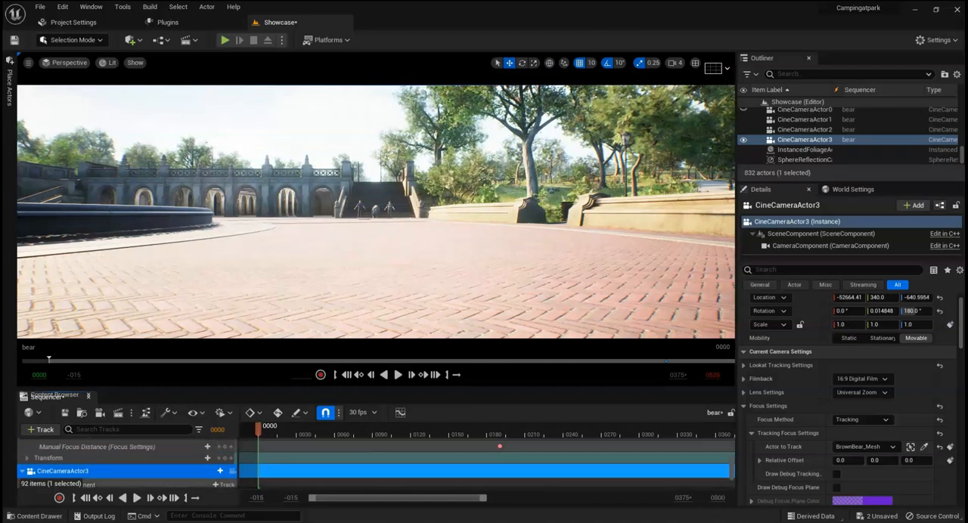
scroll(151, 460, up, 6)
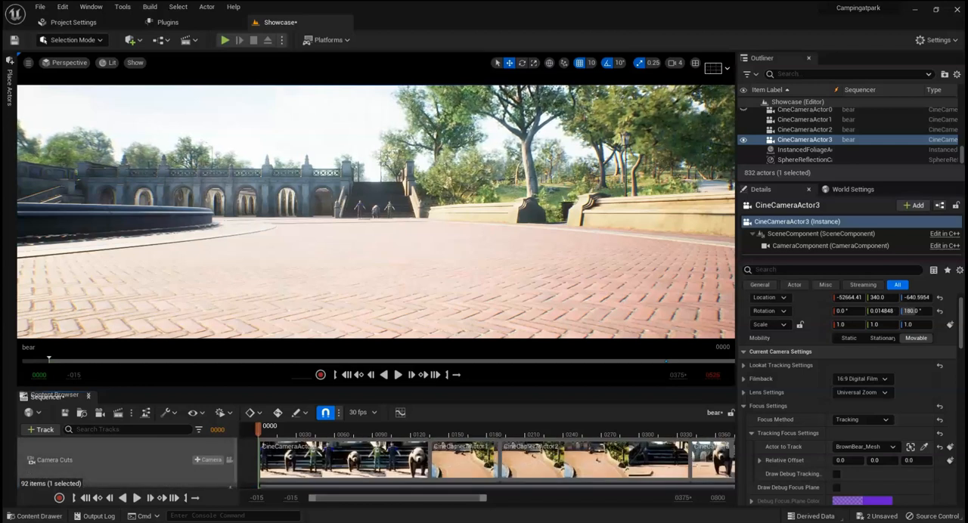
click(229, 459)
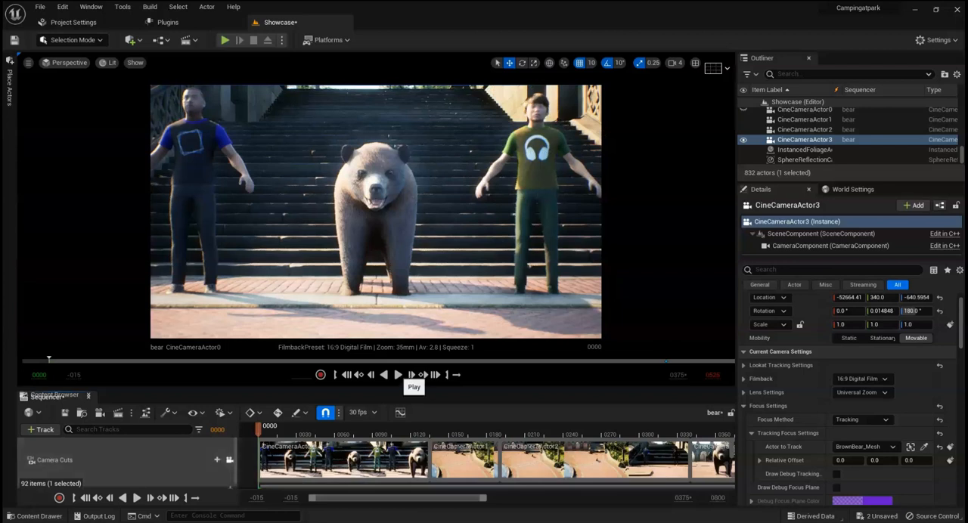
click(398, 375)
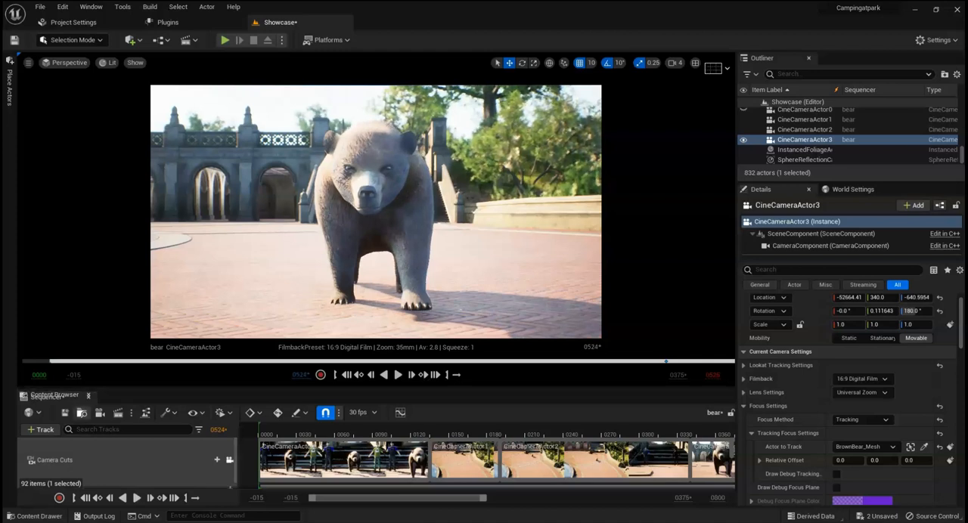
key(ctrl+s)
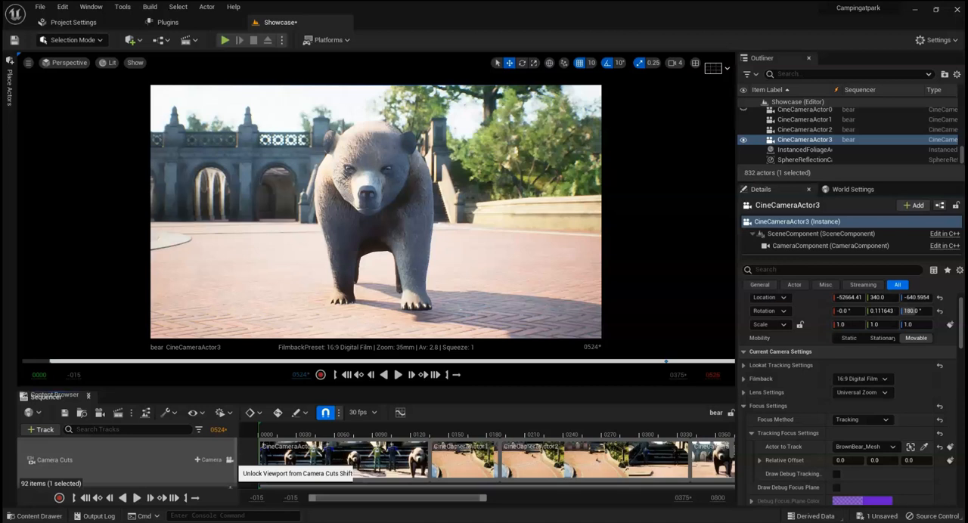
click(230, 459)
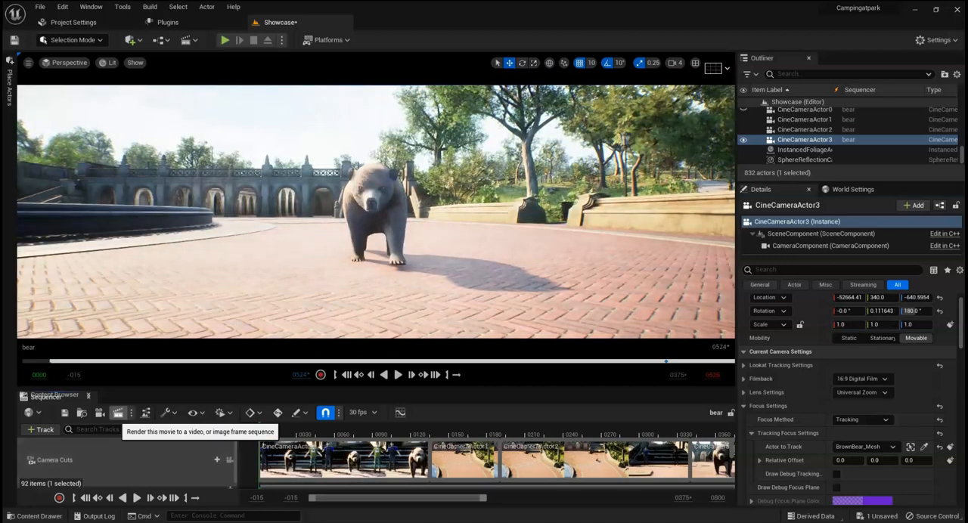
Step: Open the sequence's movie render settings, check the resolution options, and turn off video compression
click(118, 413)
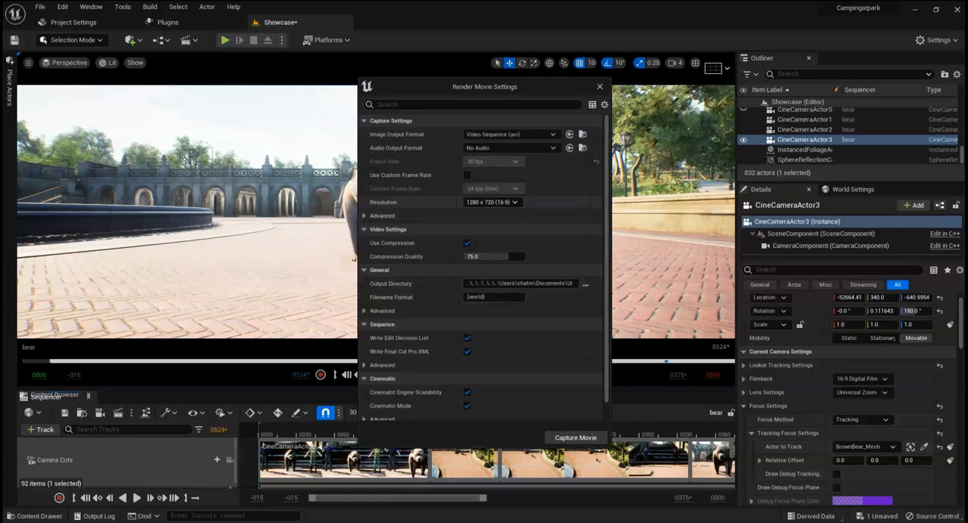
click(491, 202)
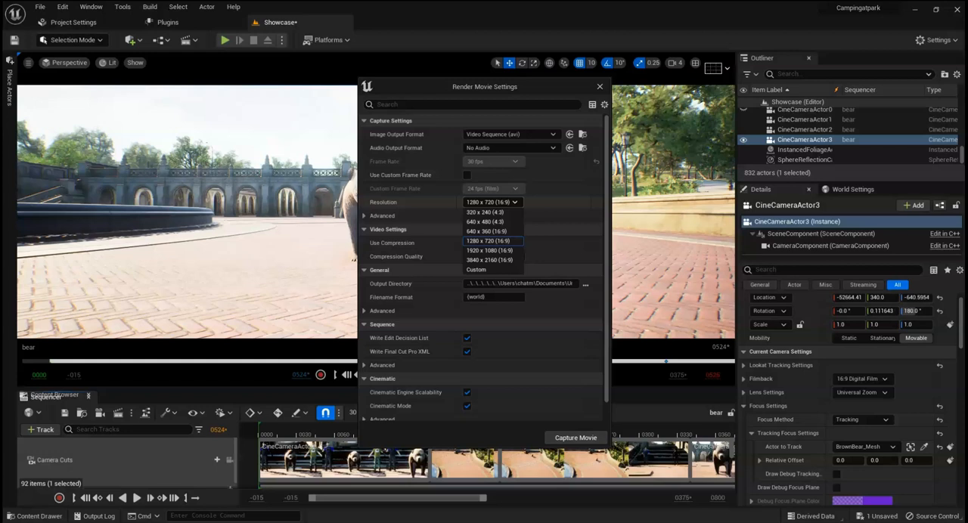
click(491, 202)
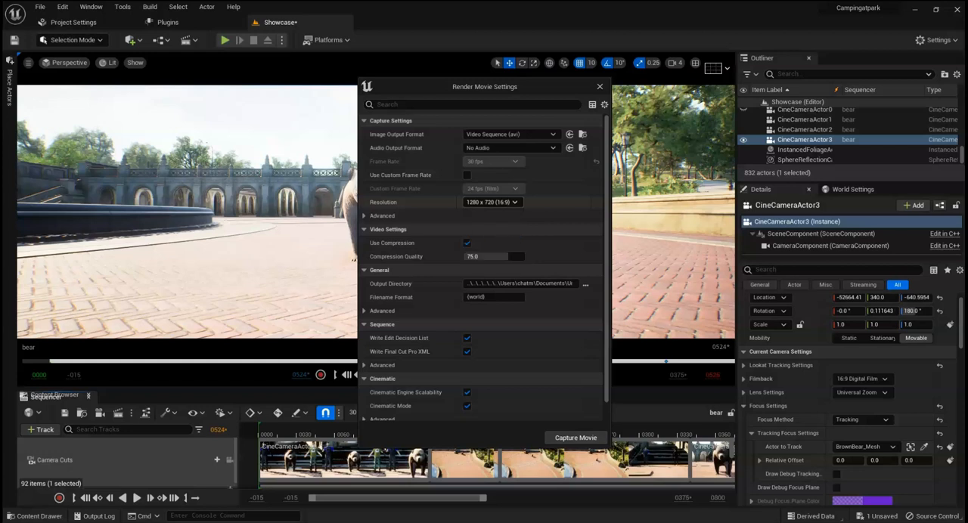
click(466, 243)
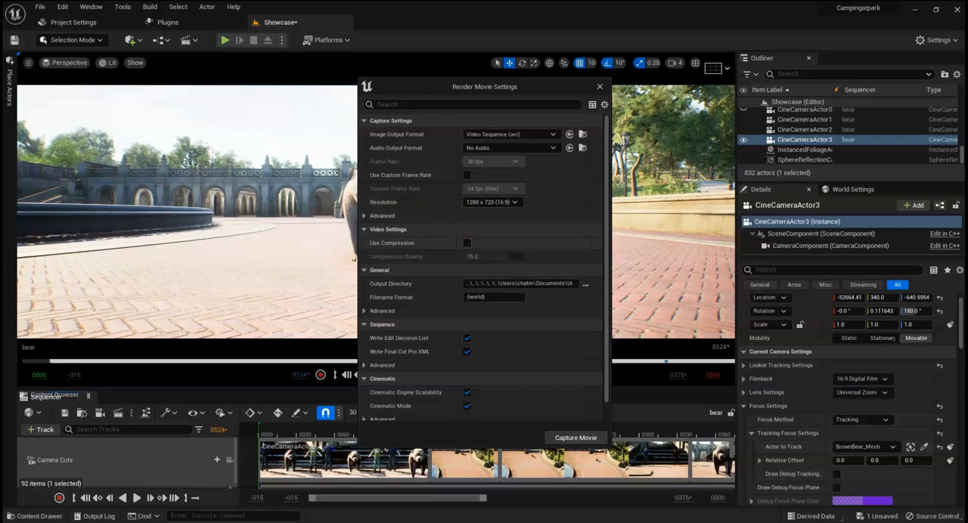